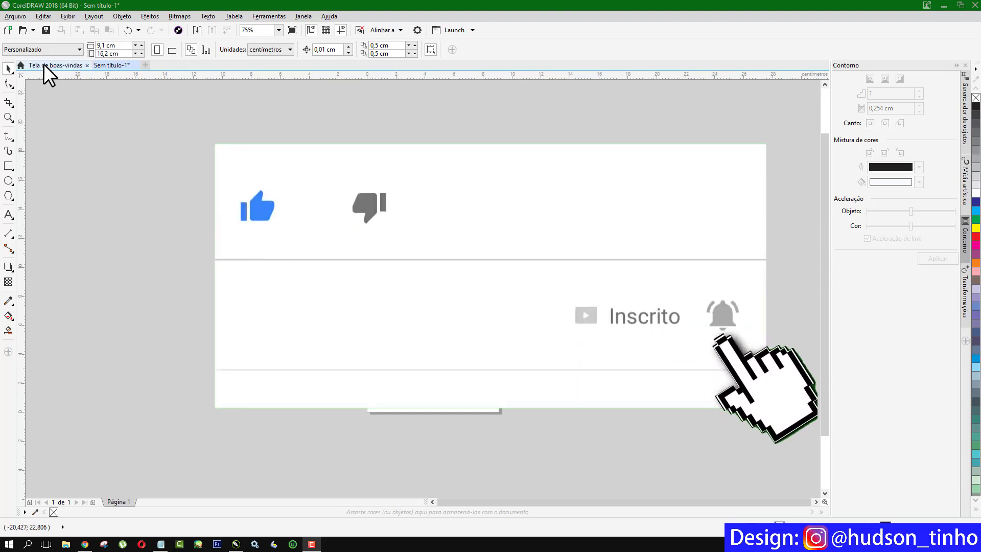
Create a new document with a custom 9,1 × 16,2 cm page in centimetres.
click(6, 17)
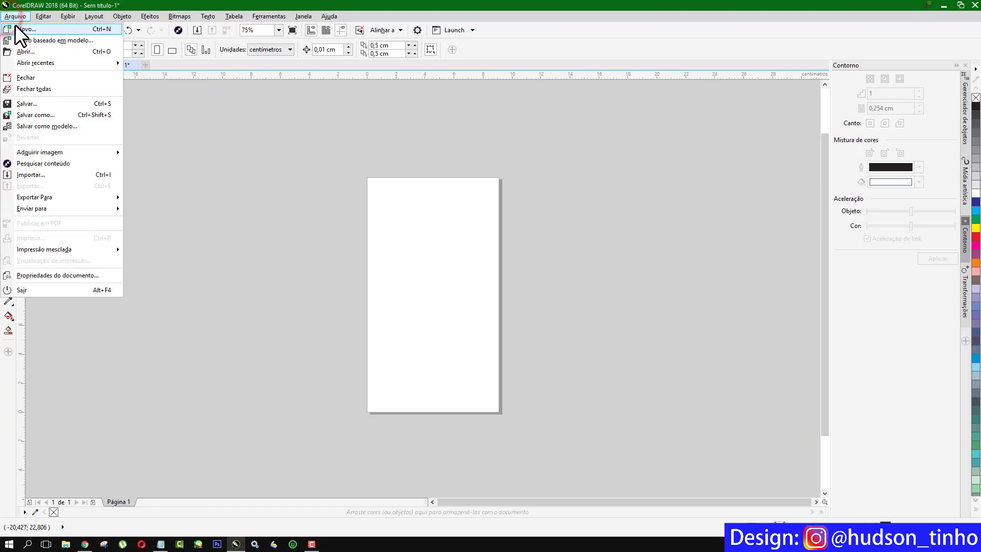
click(15, 23)
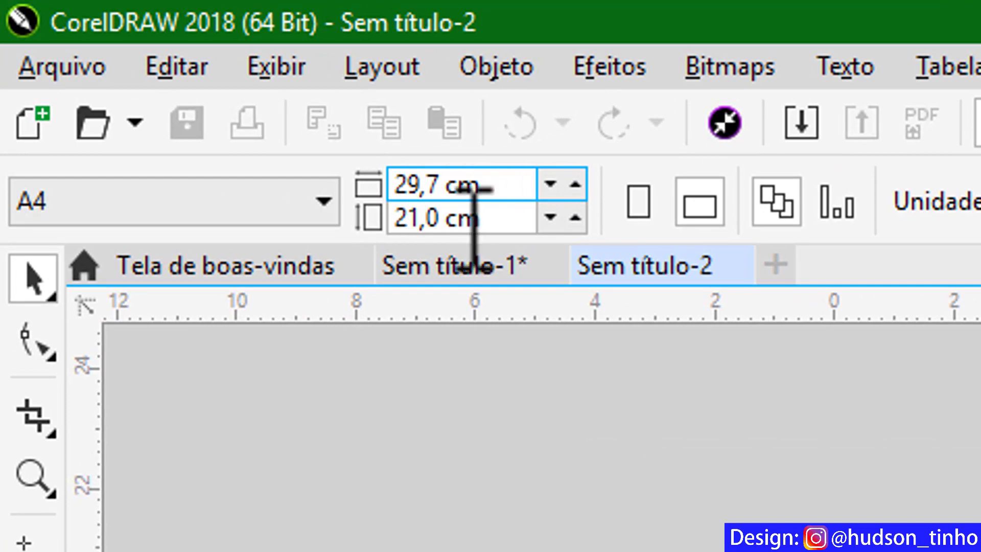
click(453, 223)
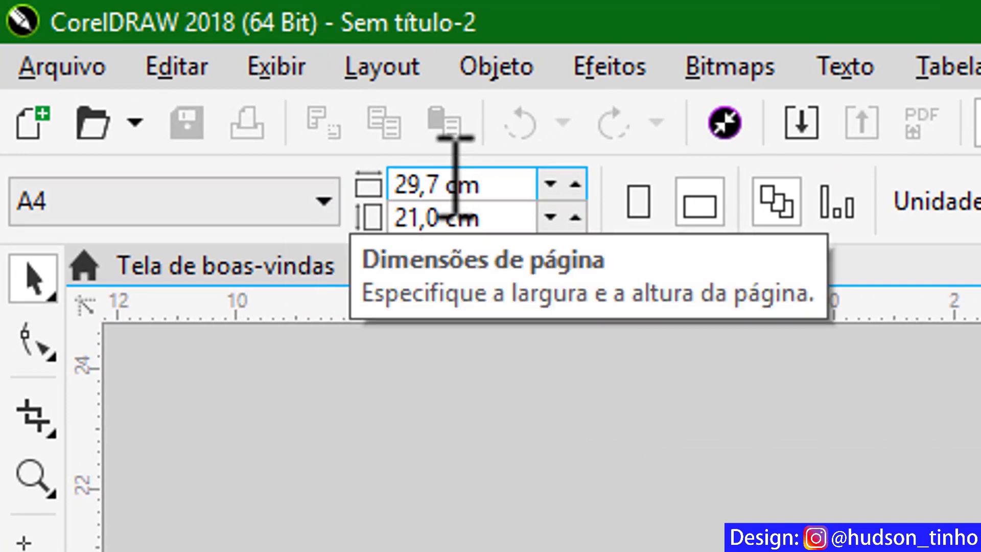
drag(445, 185, 409, 194)
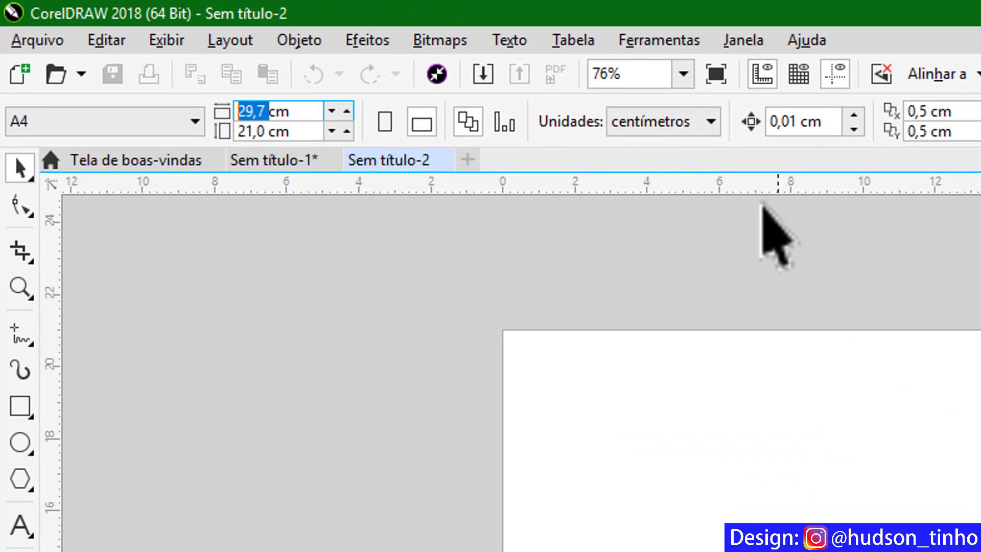
click(708, 120)
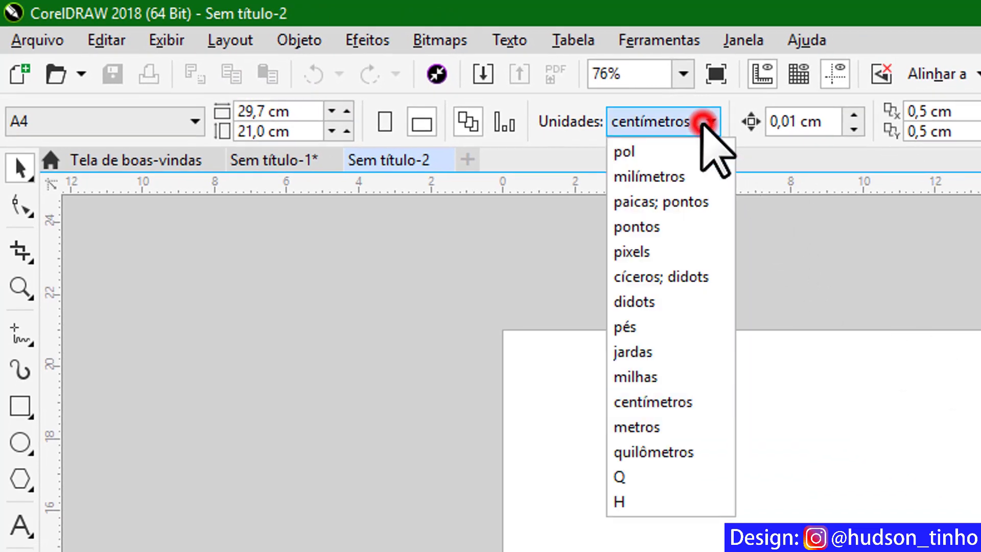
click(666, 401)
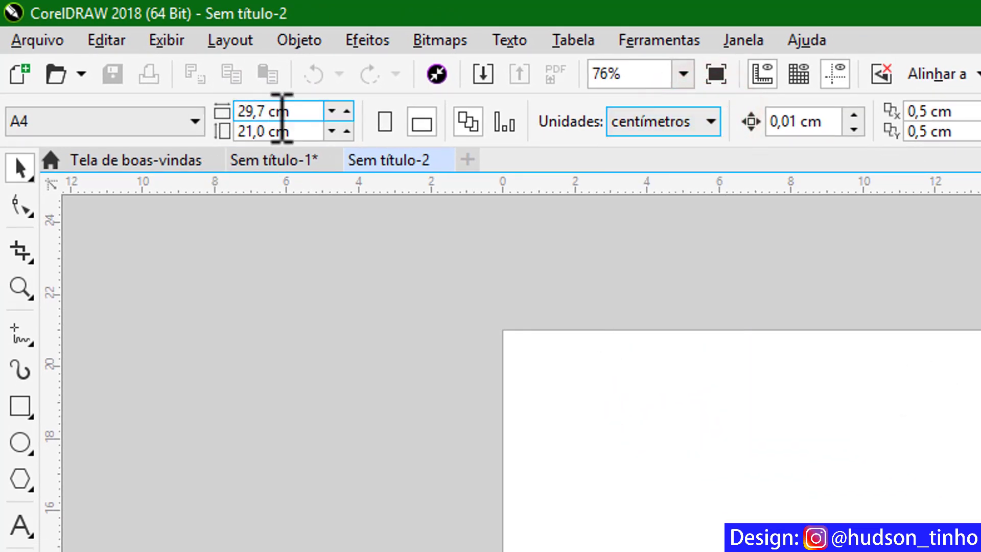
double_click(263, 110)
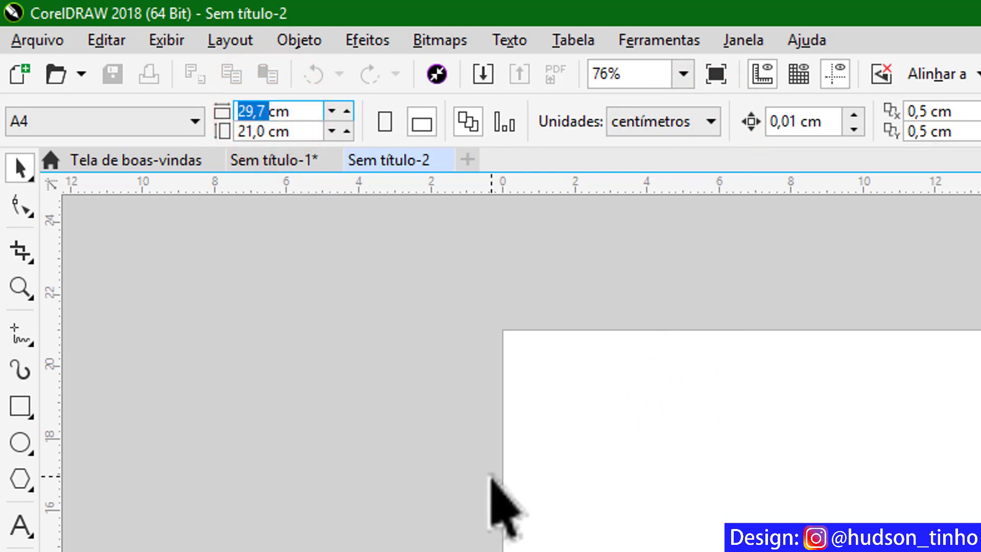
text(9)
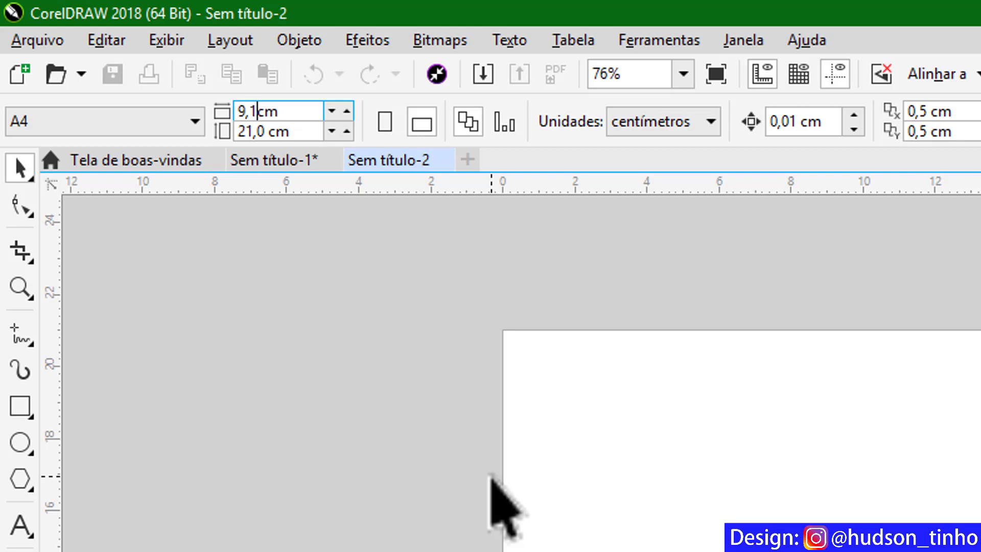
double_click(262, 131)
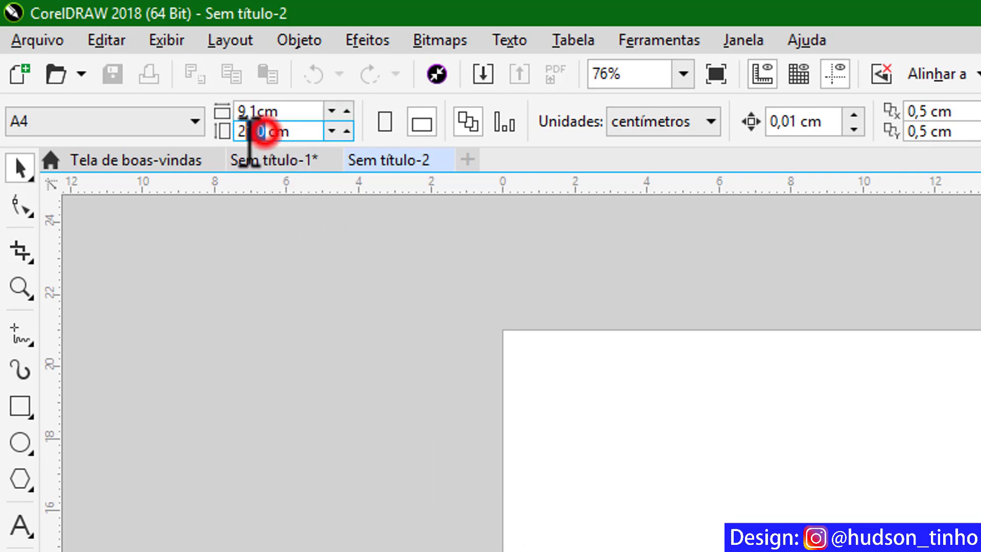
text(16,)
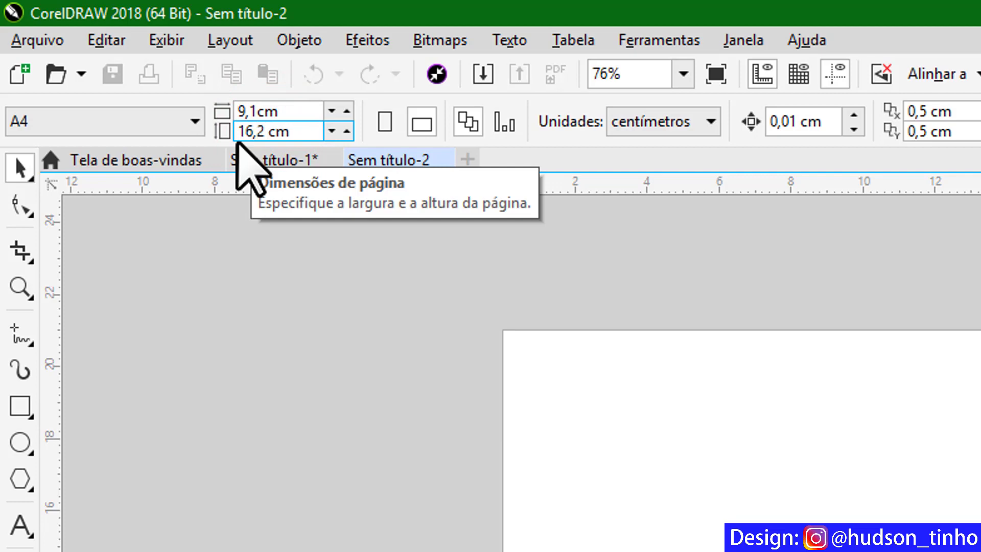
key(Return)
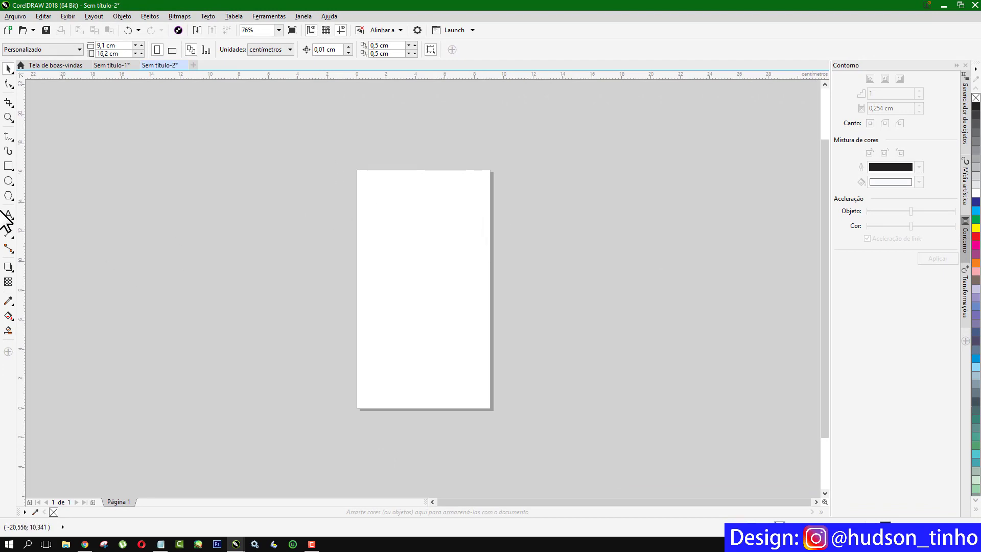
Import the gym treadmill photo Screenshot_1.jpg into the document.
right_click(230, 173)
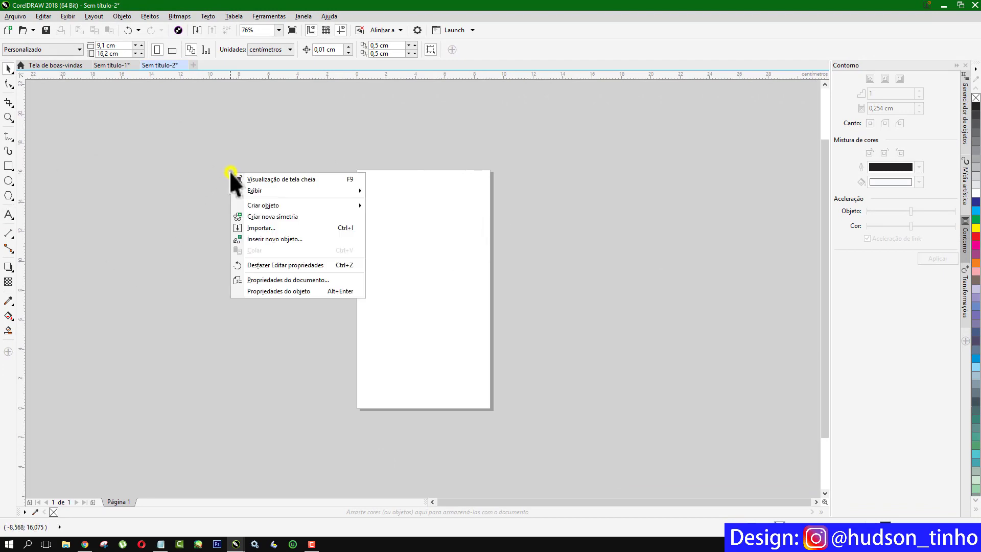
click(342, 227)
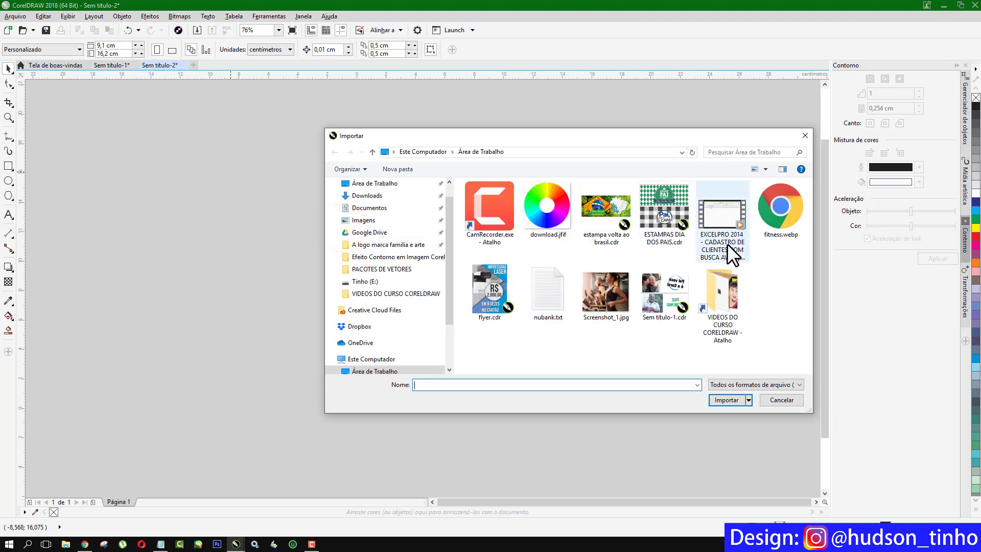
click(603, 296)
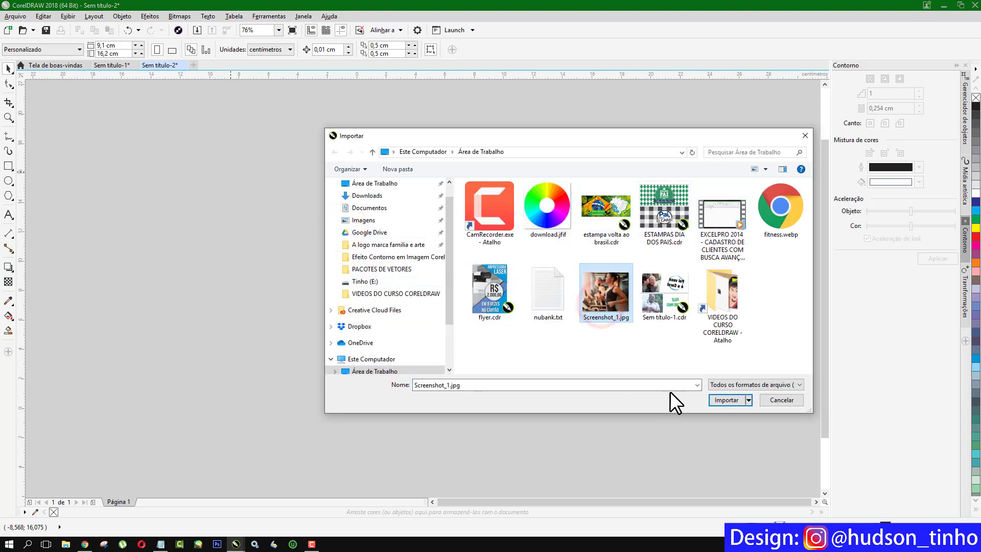
click(719, 396)
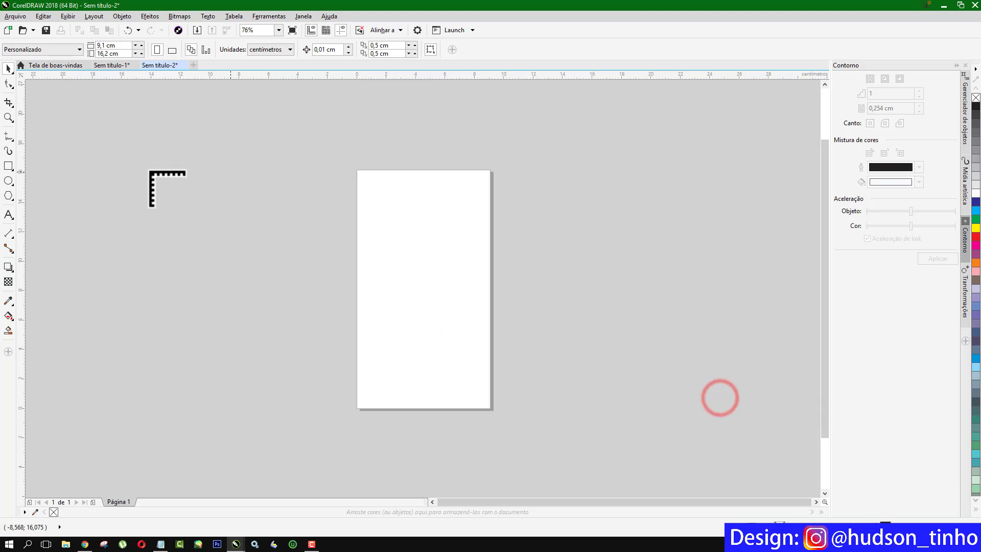
Scale the photo to about 16,4 × 13,8 cm and place it right of the page.
drag(136, 146, 317, 289)
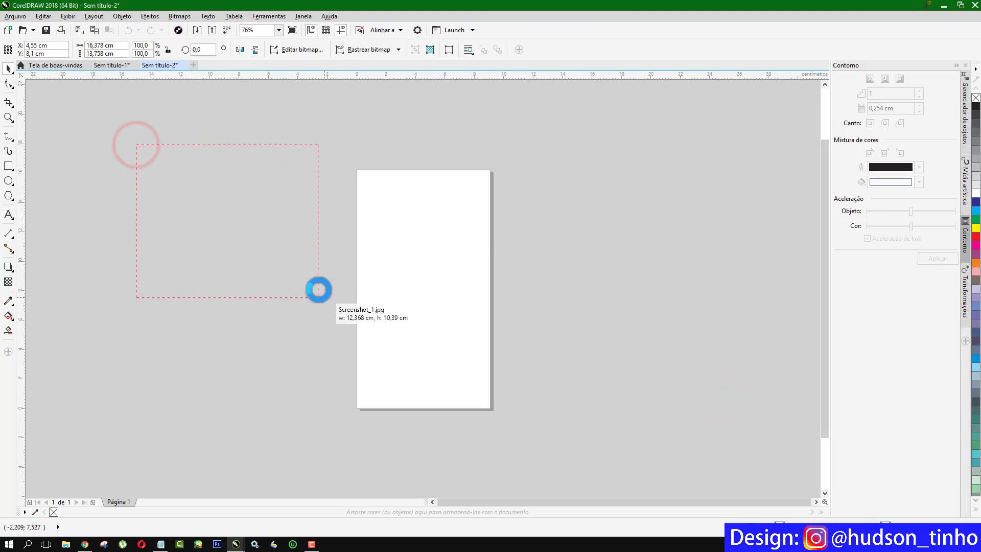
drag(212, 218, 239, 287)
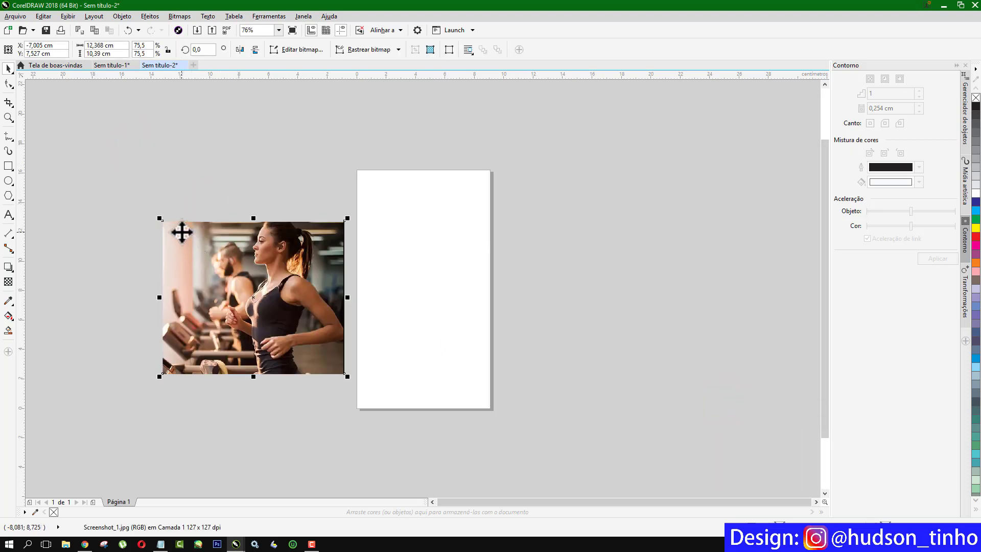
drag(158, 217, 74, 165)
drag(215, 268, 612, 276)
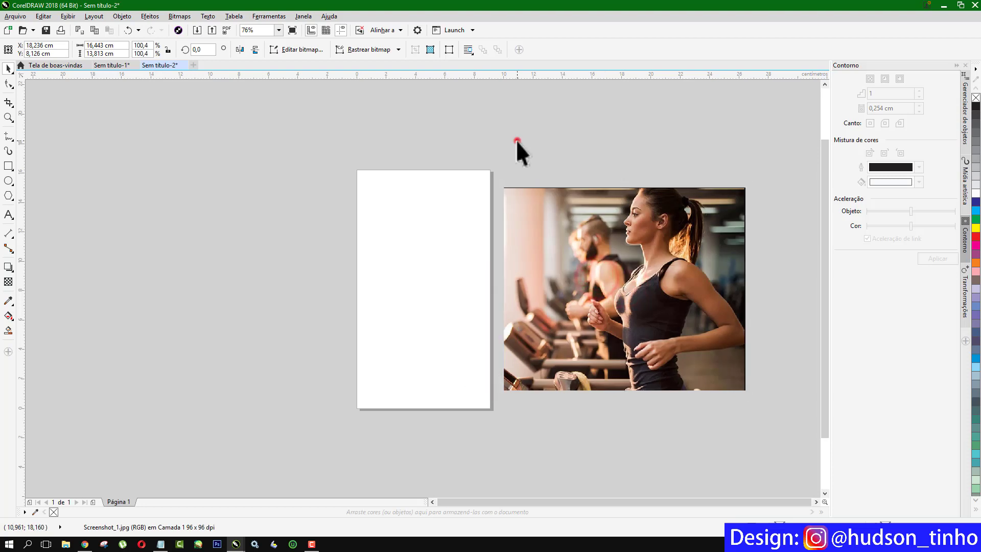
click(517, 141)
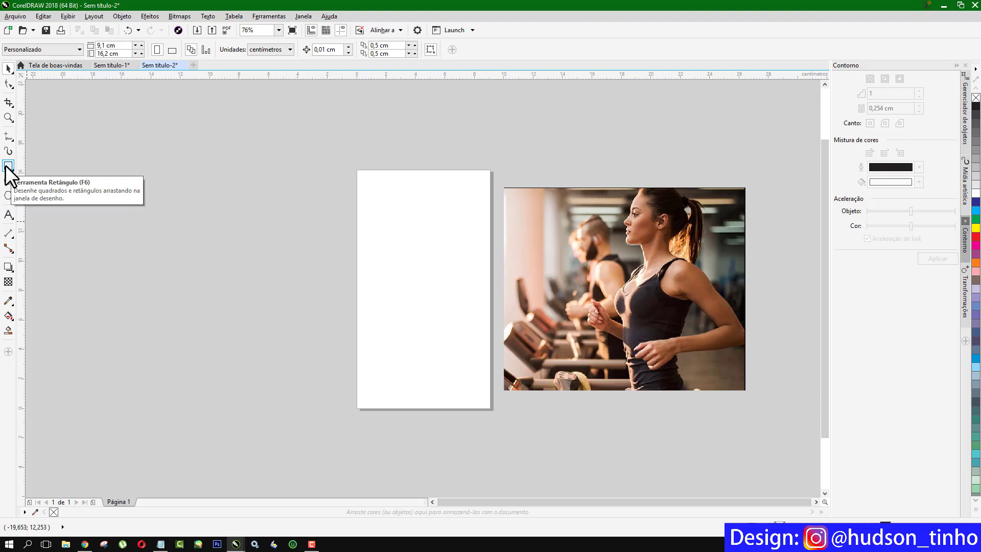
Create a 9,1 × 16,2 cm page-sized rectangle and PowerClip the treadmill photo inside it.
double_click(9, 166)
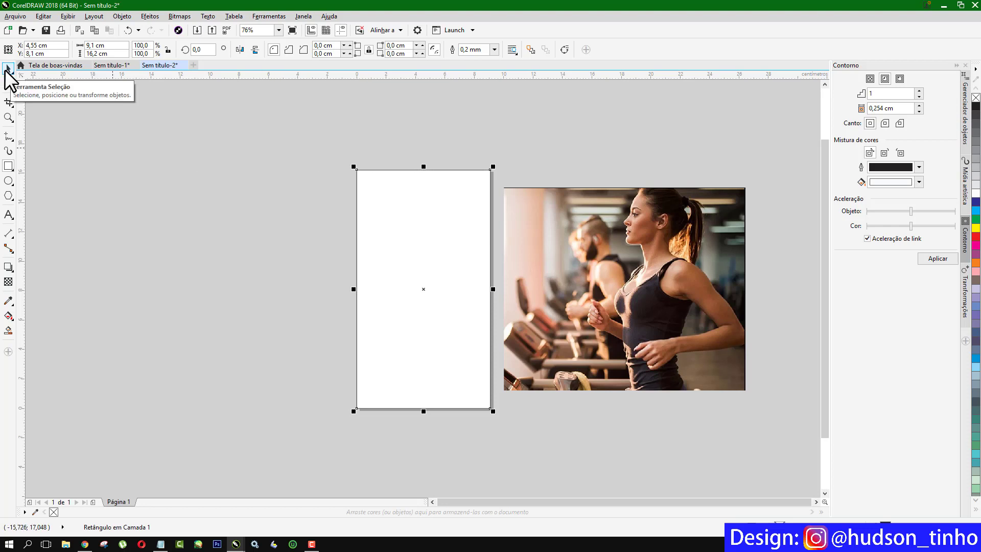
click(7, 69)
click(629, 206)
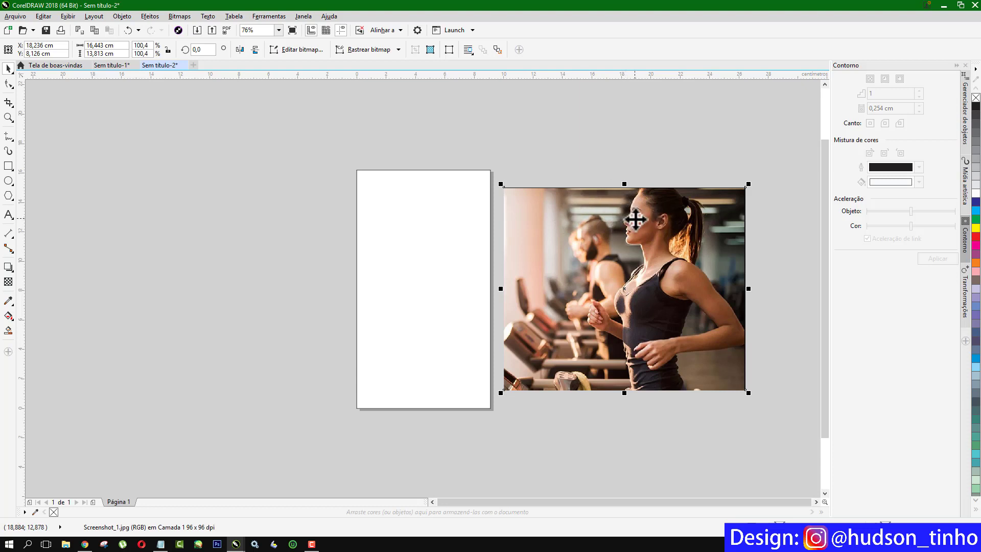
drag(627, 207, 437, 214)
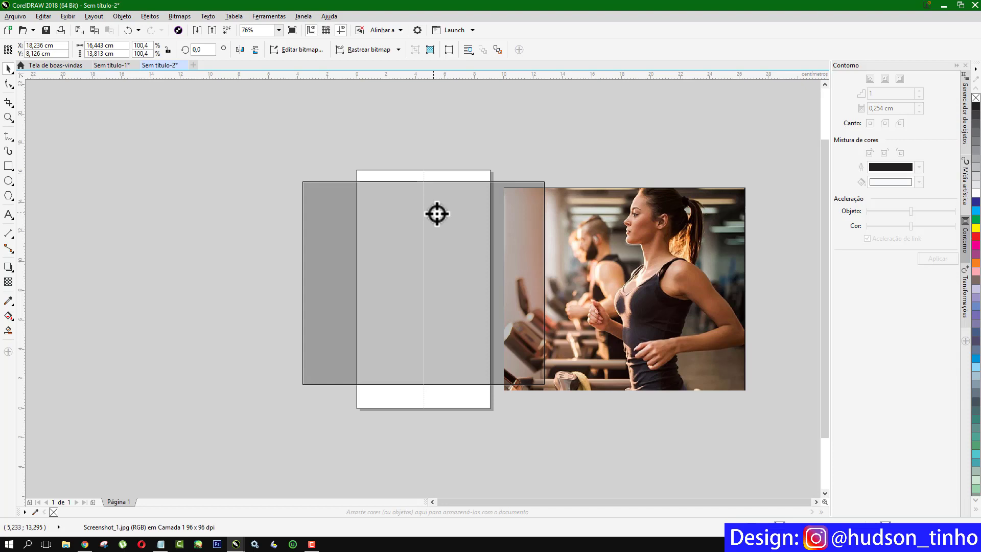
drag(437, 213, 435, 214)
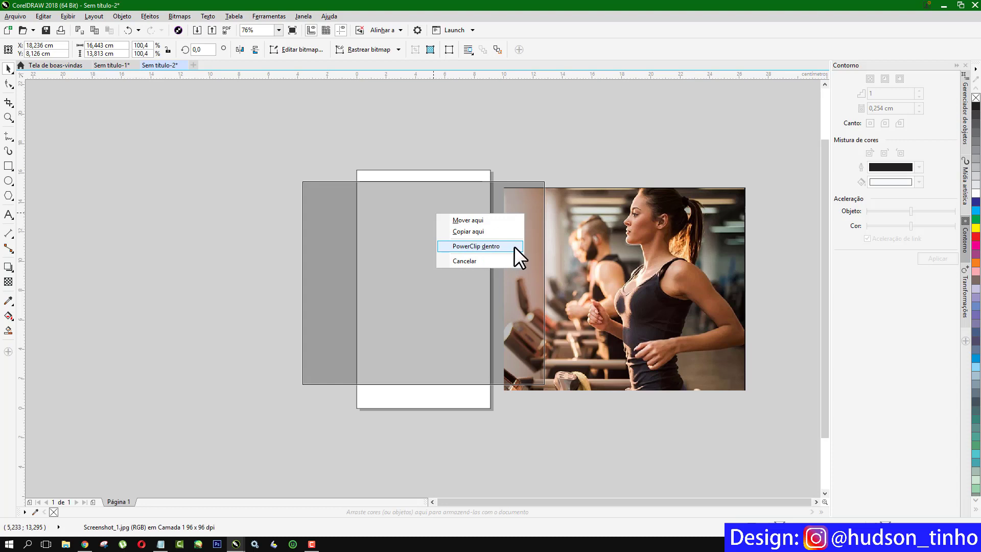
click(490, 245)
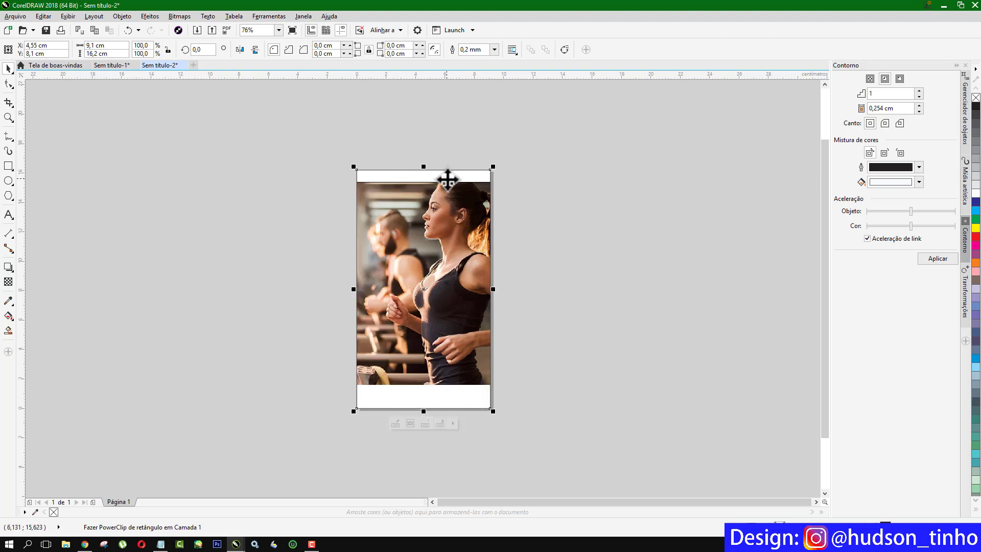
Enlarge the clipped photo to about 124,7% and reposition it so the runner fills the page.
click(394, 422)
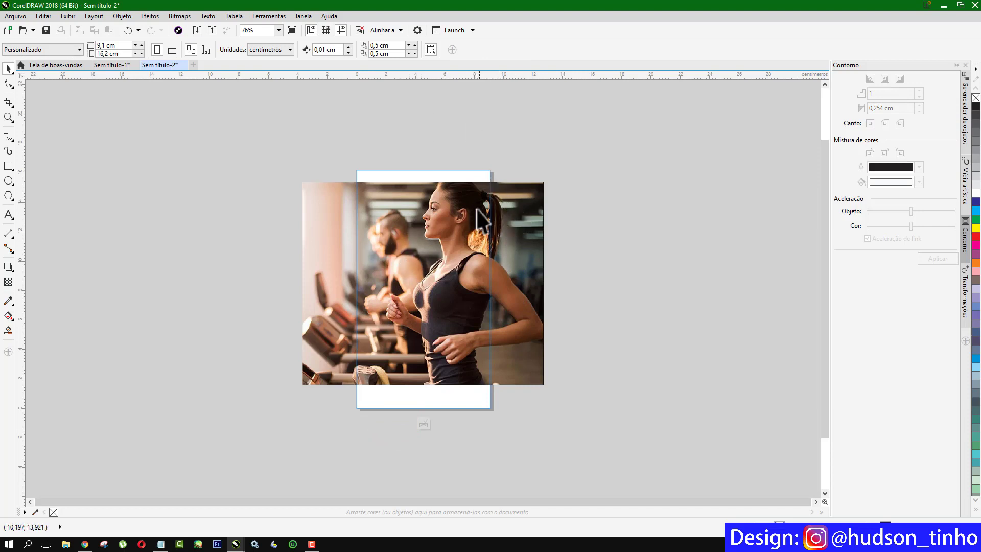
click(336, 200)
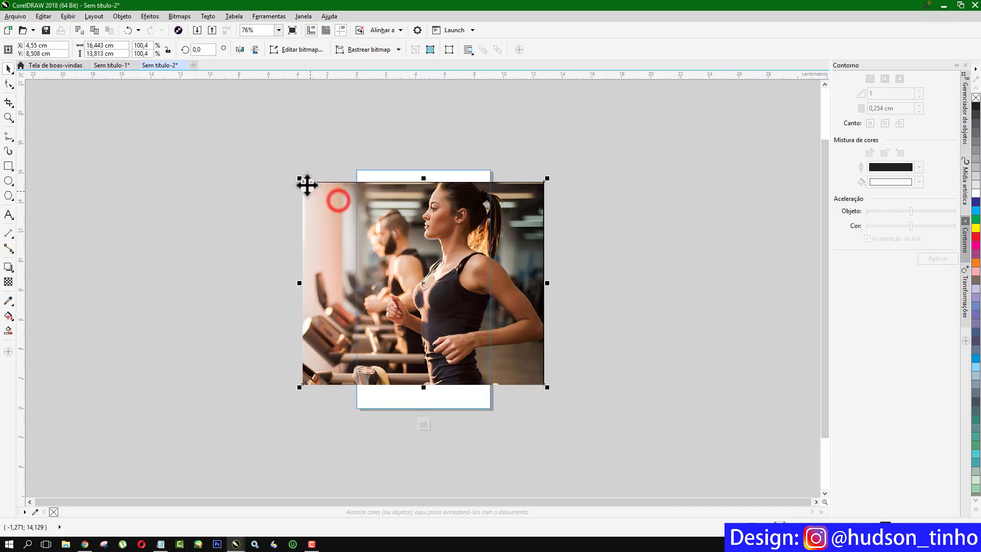
drag(297, 176, 273, 157)
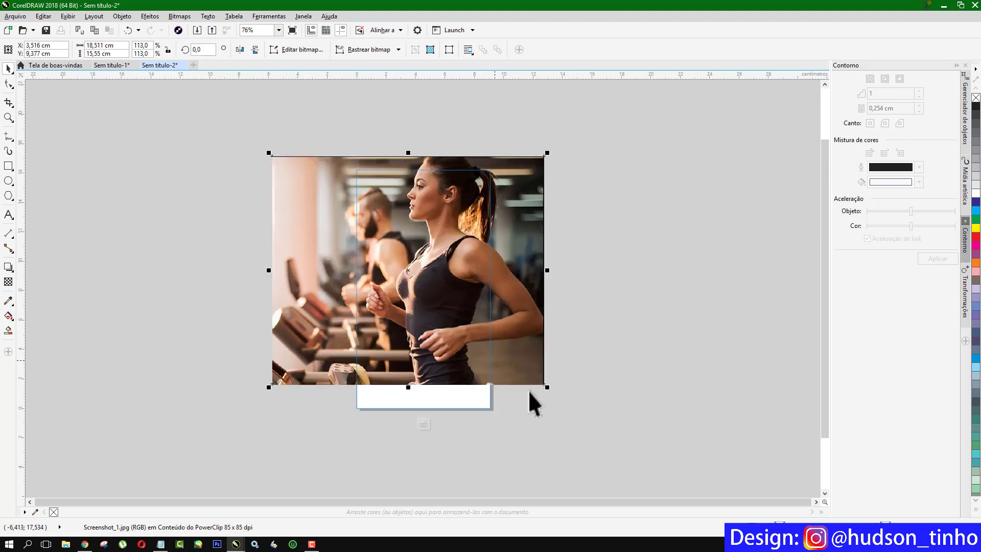
drag(546, 389, 587, 409)
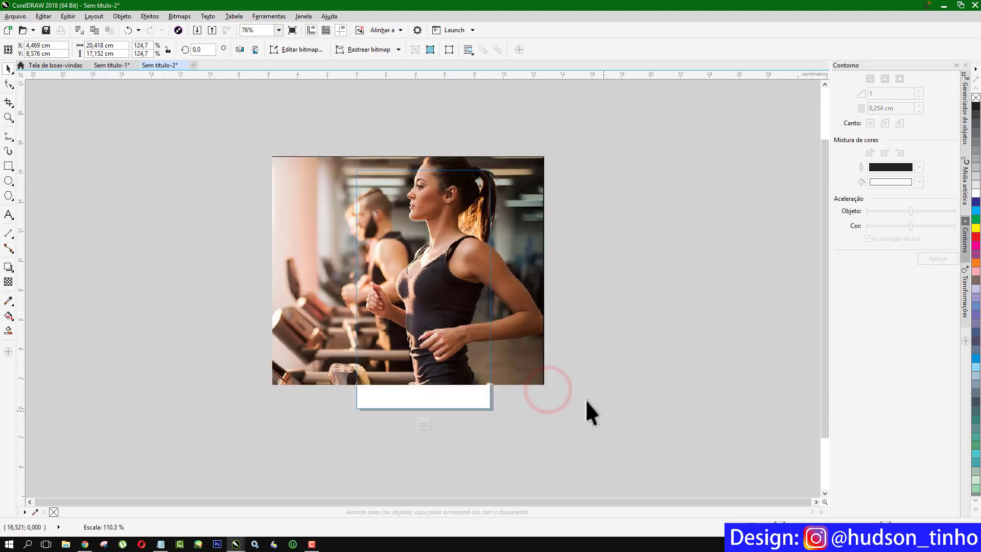
drag(536, 346, 513, 344)
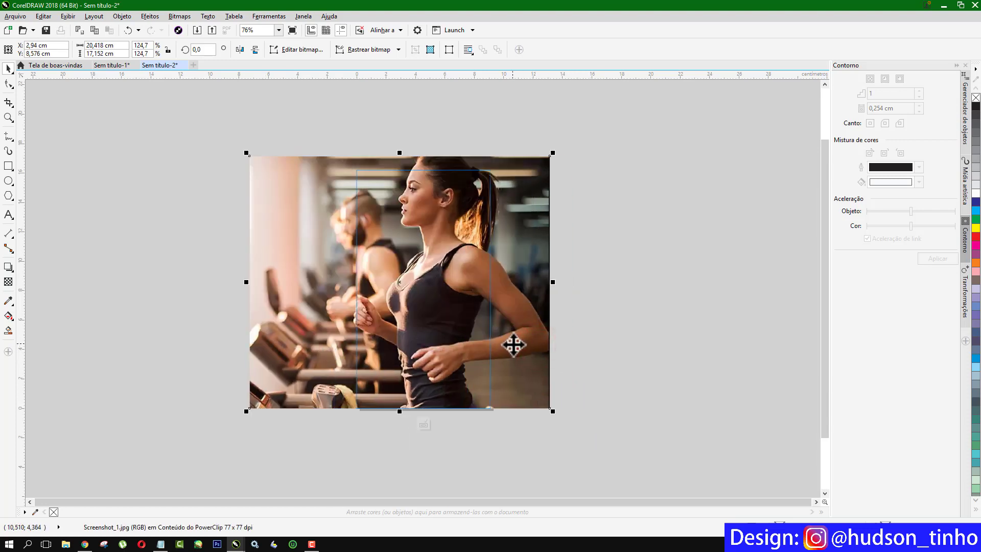
drag(521, 258, 519, 276)
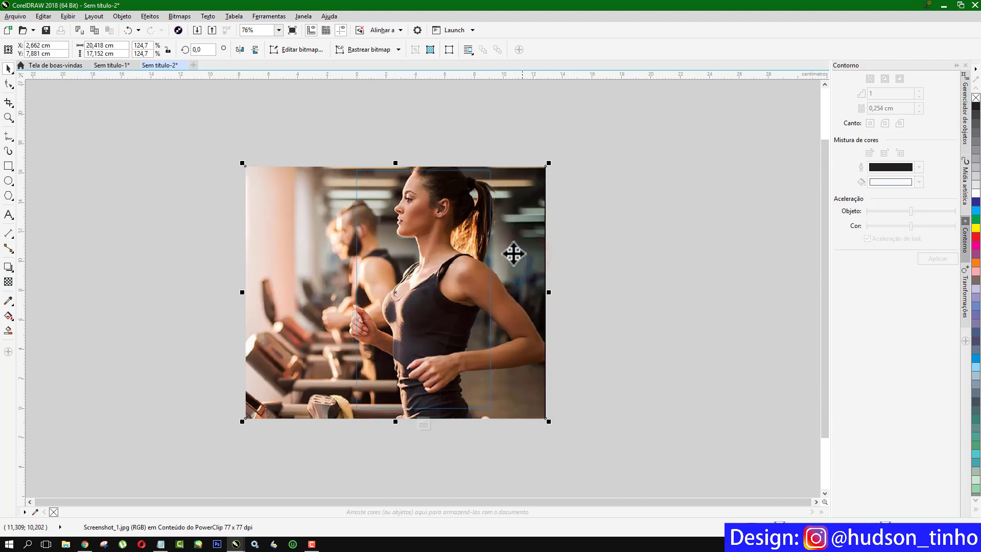
click(423, 423)
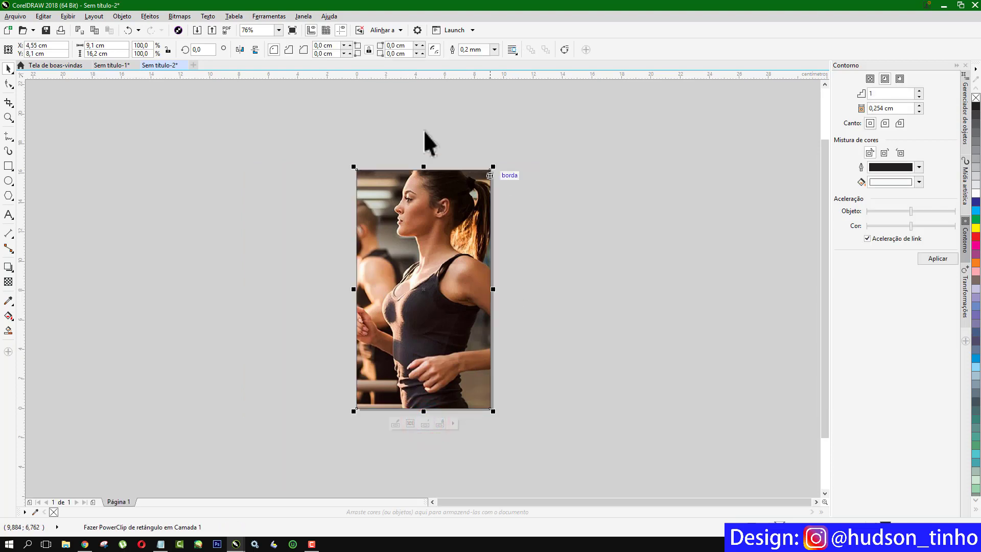
click(400, 115)
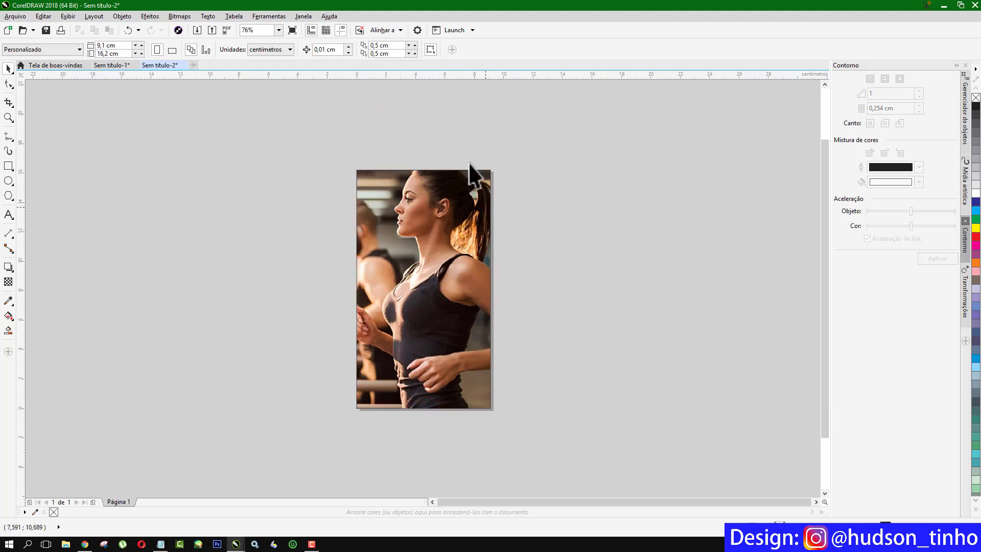
Add a red-filled, outline-free 9,1 × 16,2 cm rectangle in front of the photo.
click(308, 194)
double_click(8, 166)
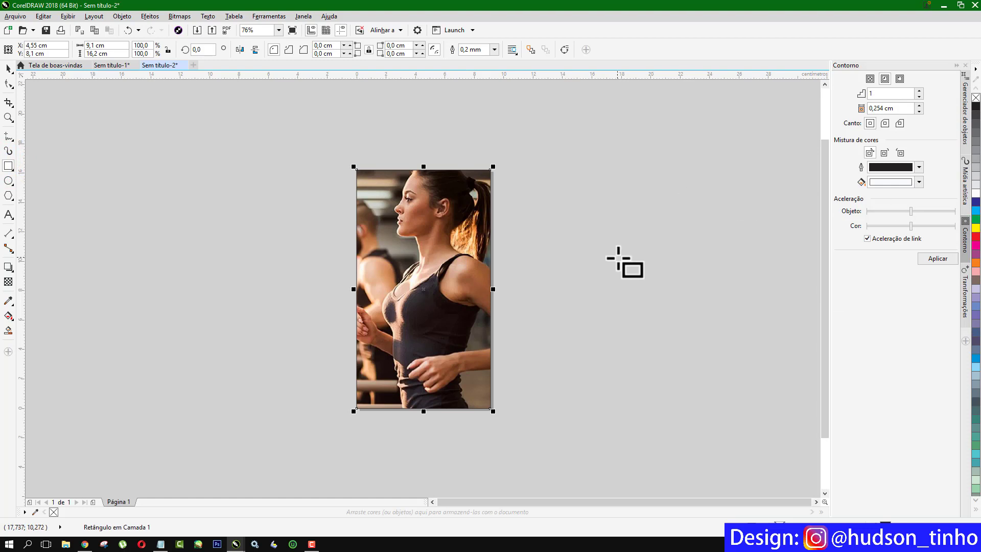
click(974, 236)
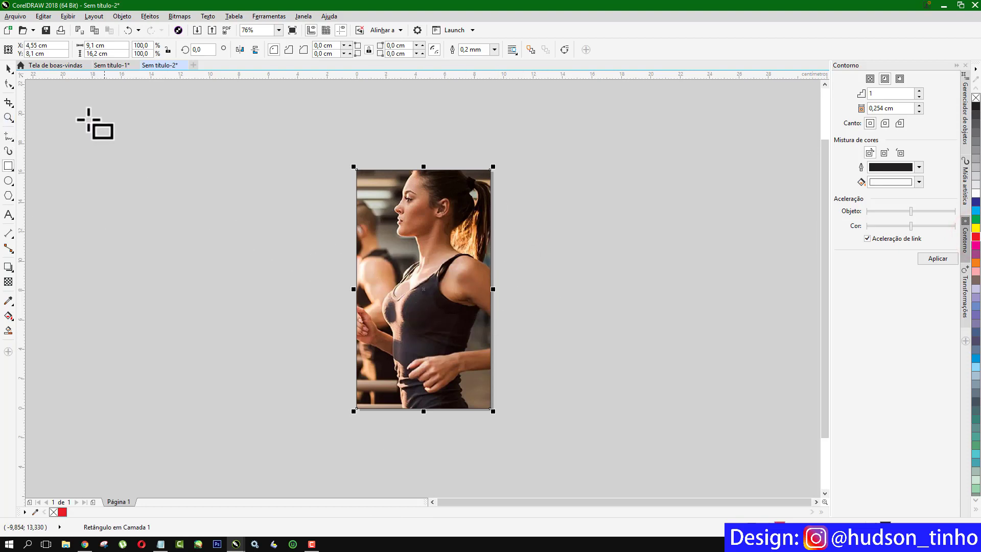
click(9, 68)
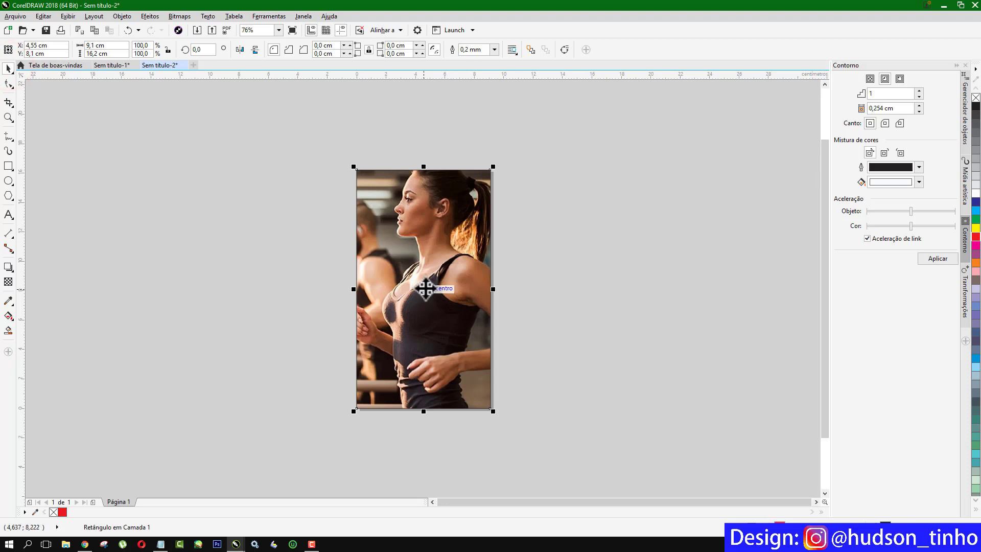
key(ctrl+z)
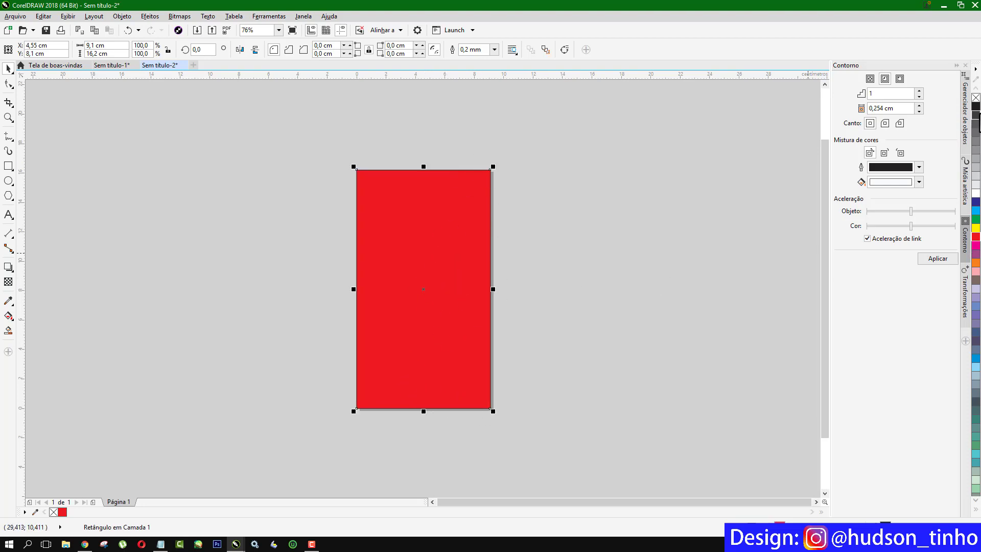
right_click(976, 98)
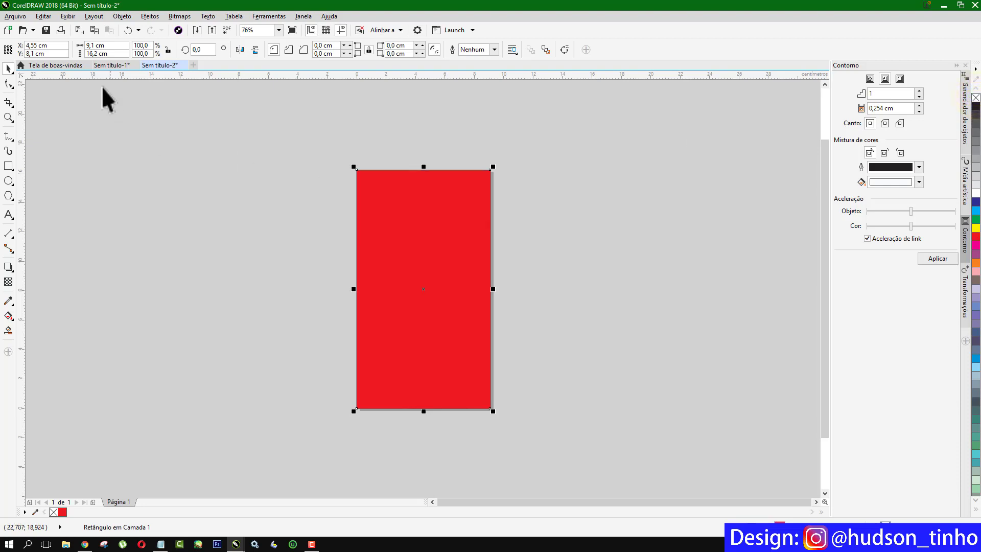
click(7, 281)
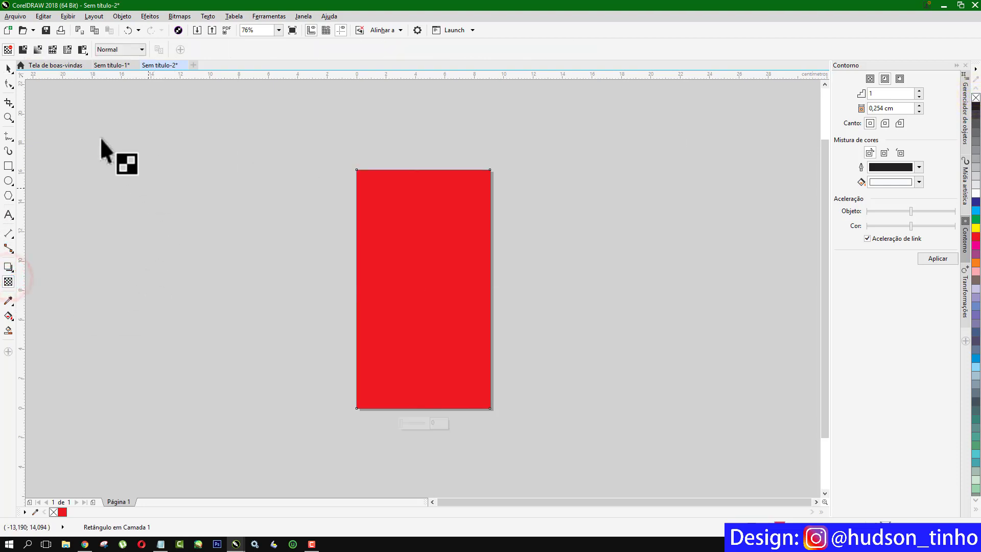
Give the red rectangle a Multiplicar transparency blend so the photo shows through.
click(141, 49)
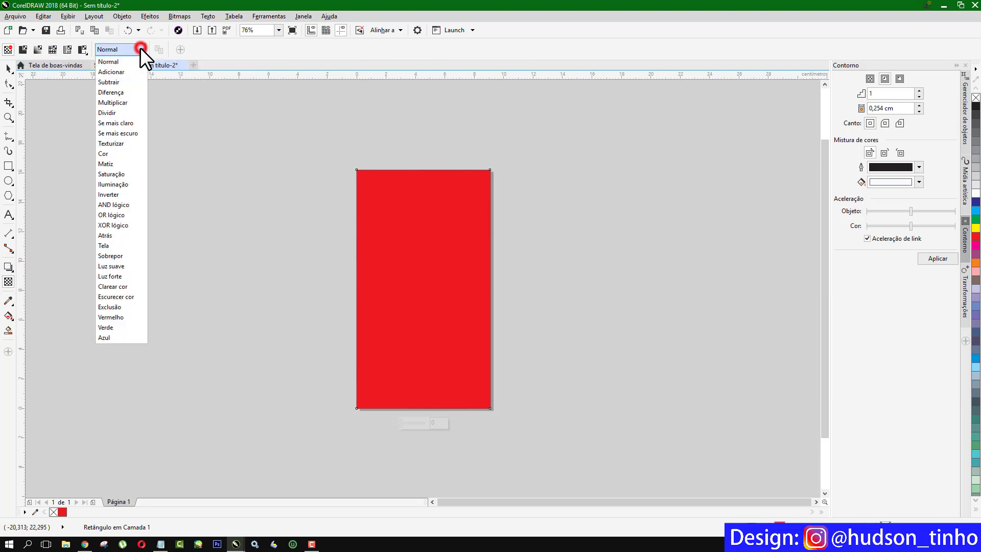
click(119, 102)
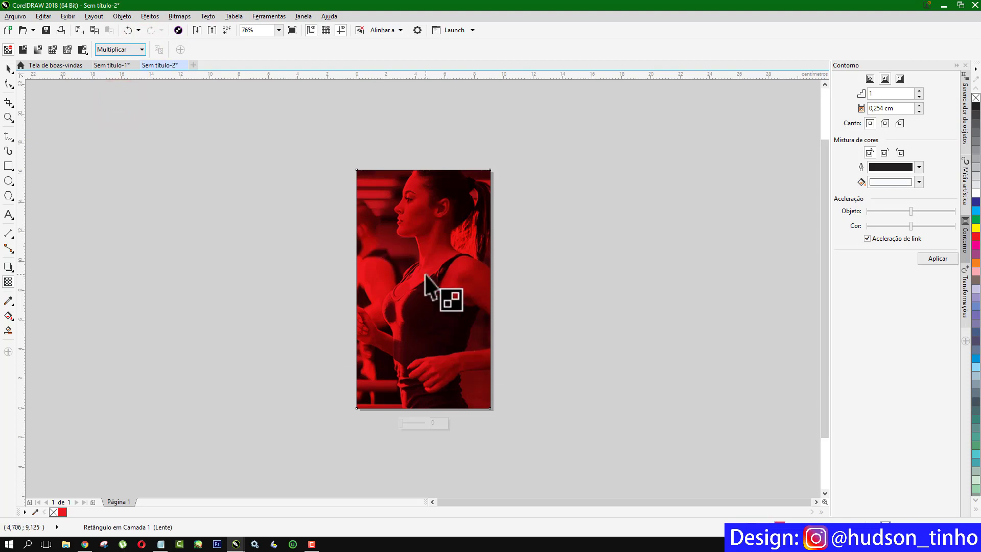
click(10, 70)
click(320, 191)
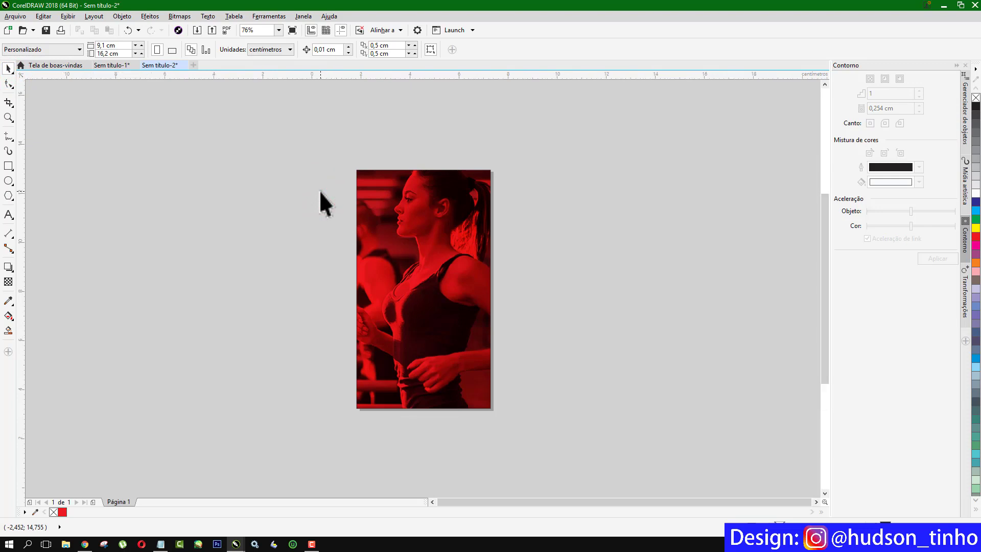
Draw a rectangle slightly inset from the page edges with a 2.0 mm white outline.
key(shift+F4)
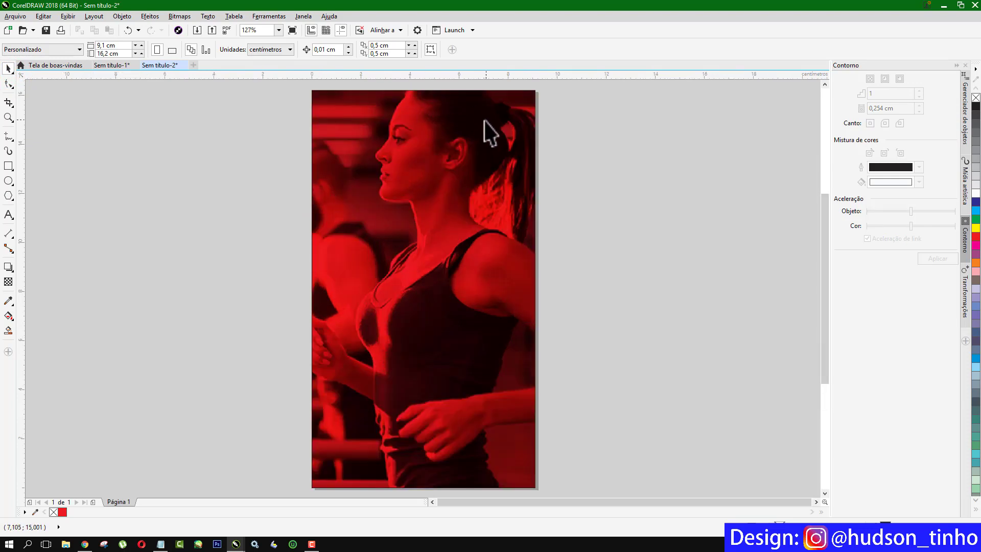
click(7, 164)
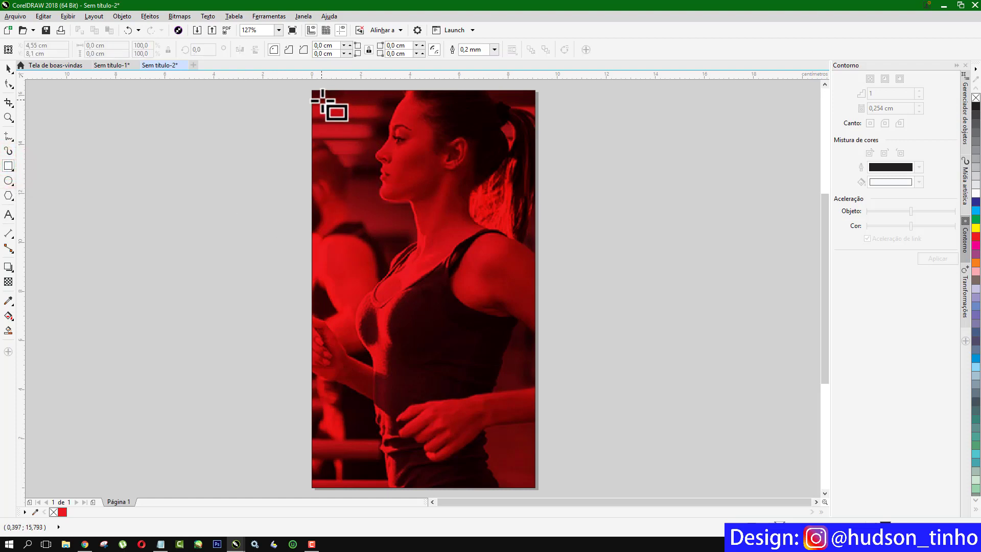
drag(323, 99, 524, 474)
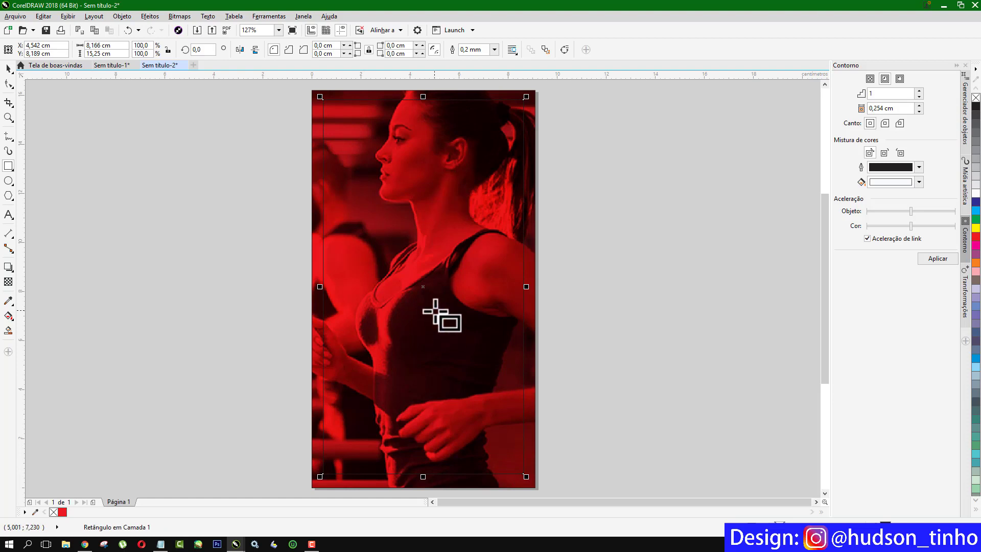
key(F12)
drag(405, 157, 581, 164)
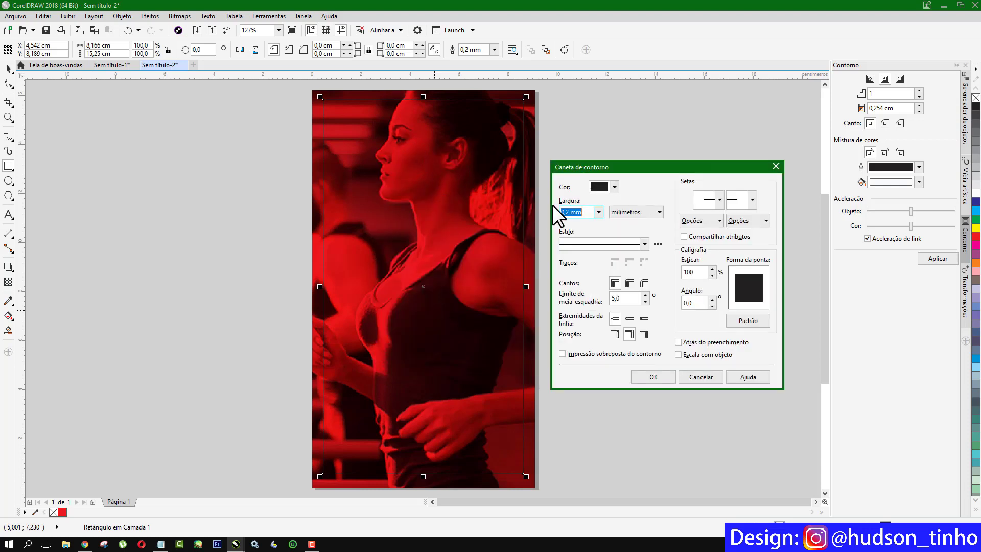
click(599, 211)
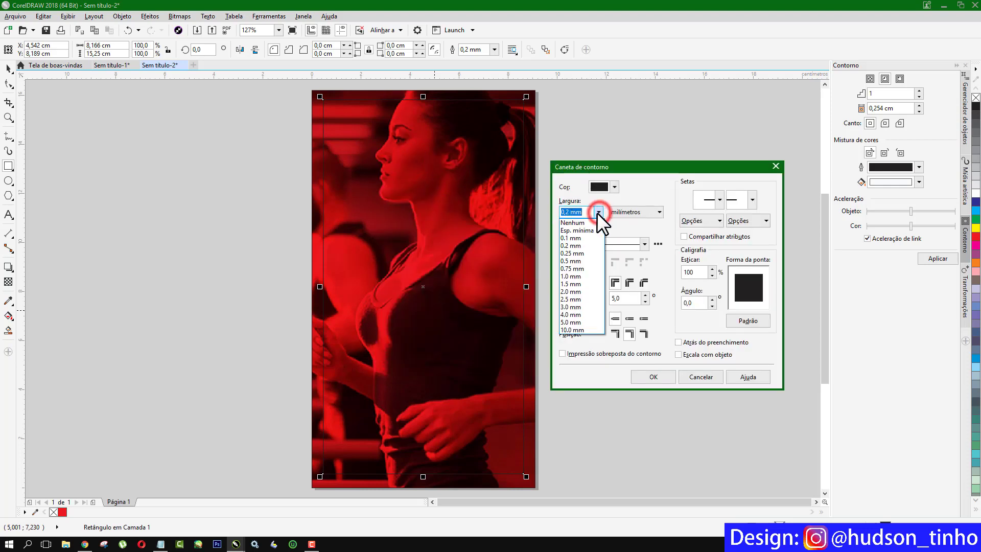
click(581, 290)
click(652, 377)
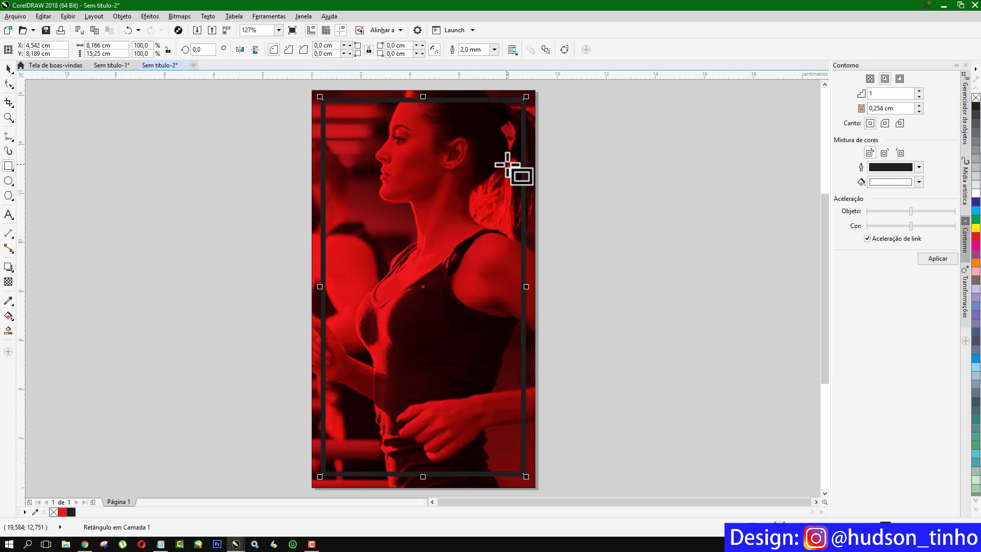
right_click(975, 194)
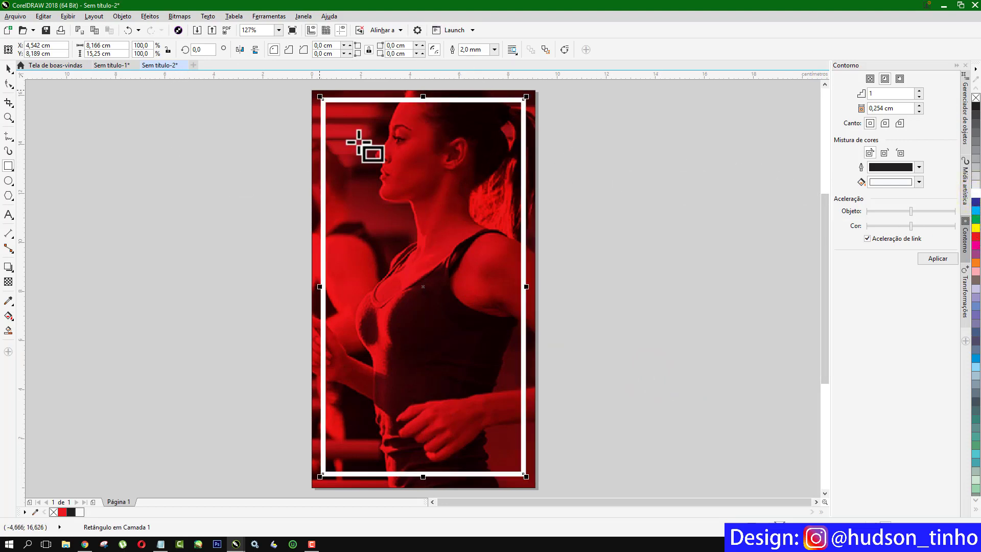
Convert the white frame's outline into a curve object with Converter contorno em objeto.
click(10, 67)
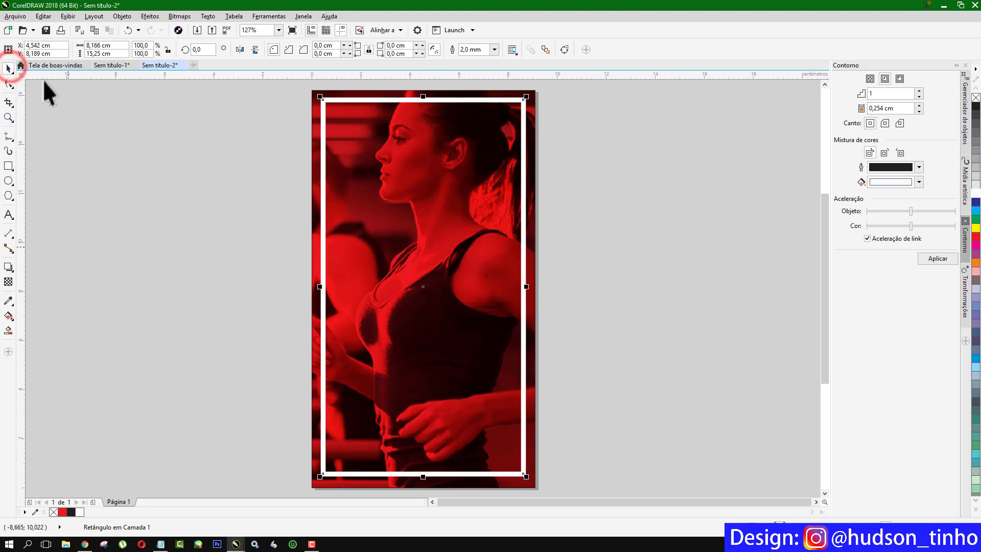
click(121, 12)
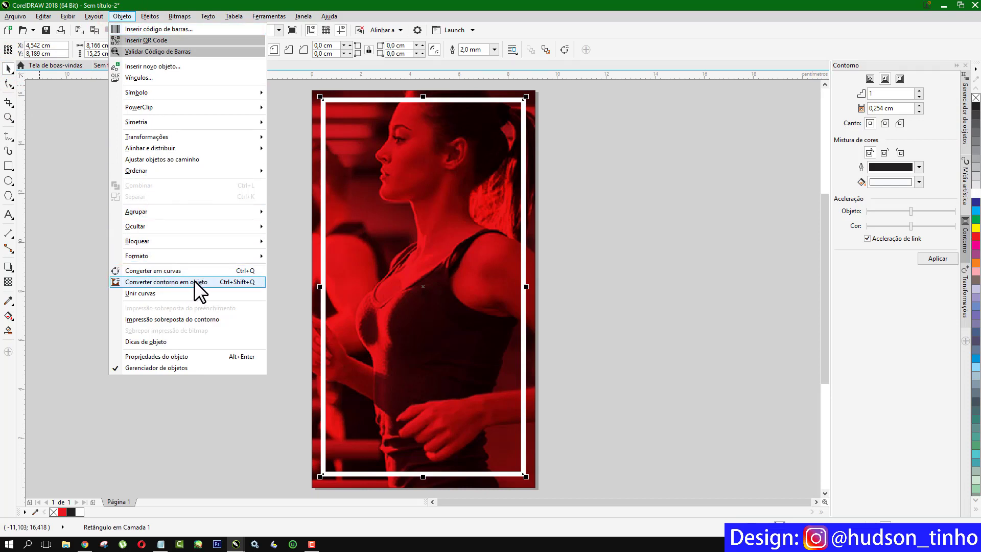
click(231, 281)
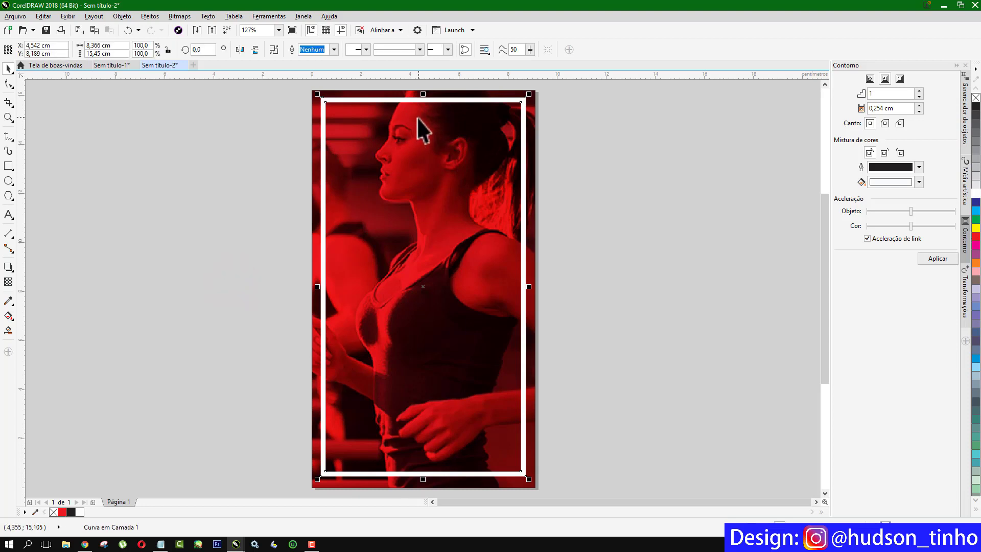
click(7, 166)
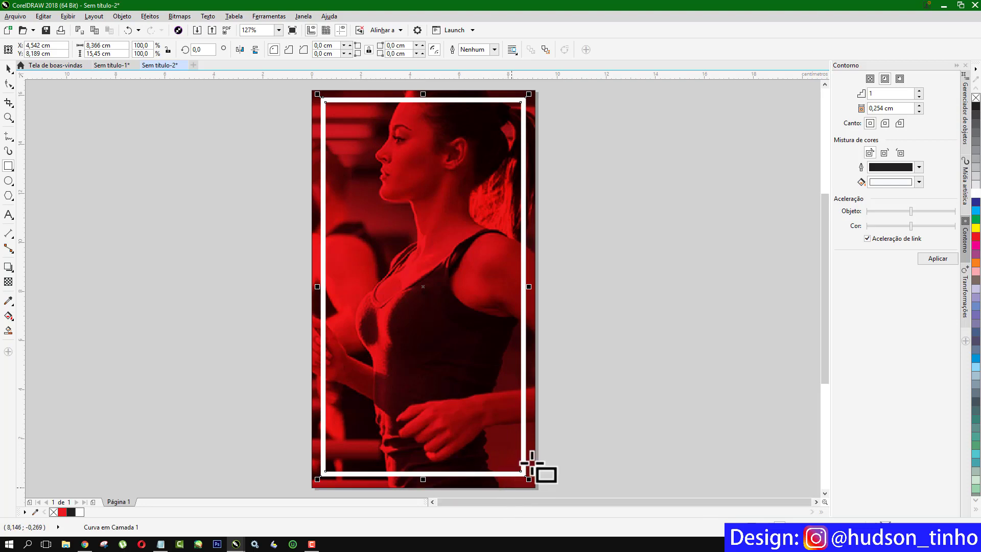
Trim gaps into the frame's top and bottom with a narrow tall rectangle, then delete that rectangle.
scroll(319, 197, down, 2)
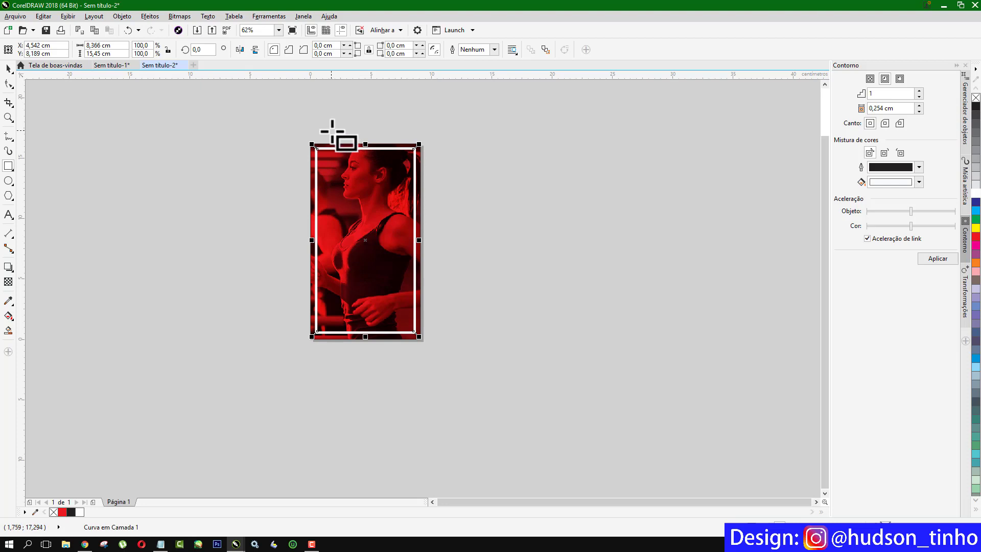
drag(330, 129, 400, 350)
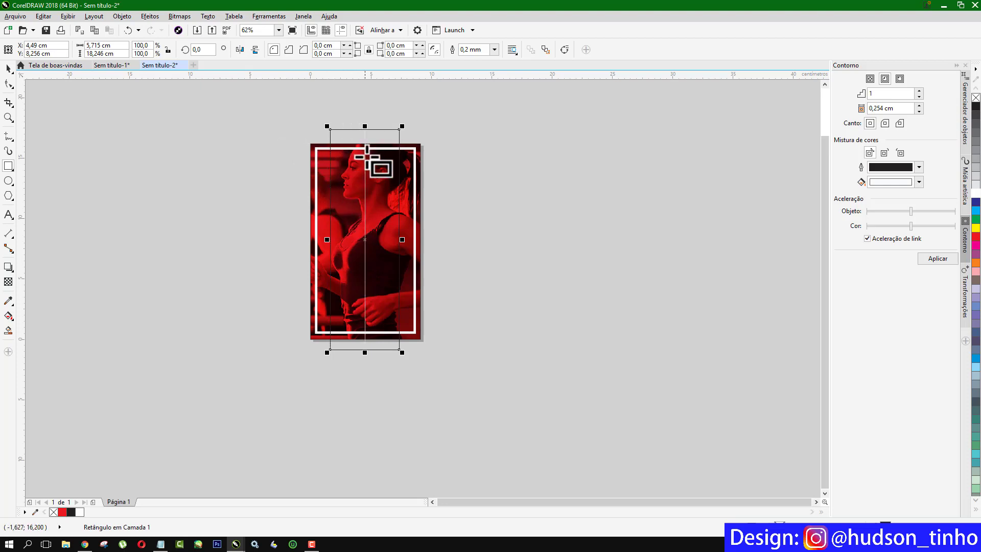
scroll(352, 173, up, 2)
scroll(351, 172, down, 2)
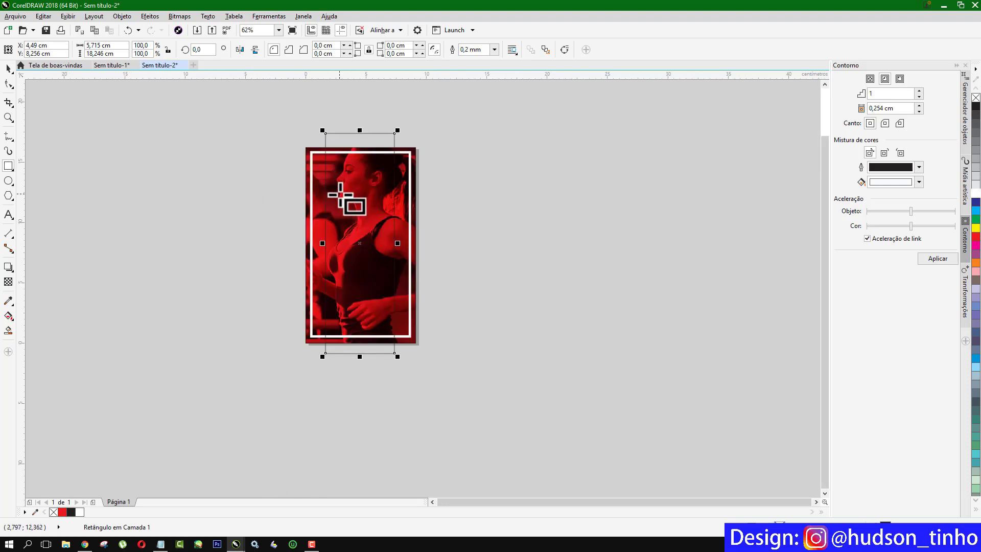
scroll(346, 197, up, 2)
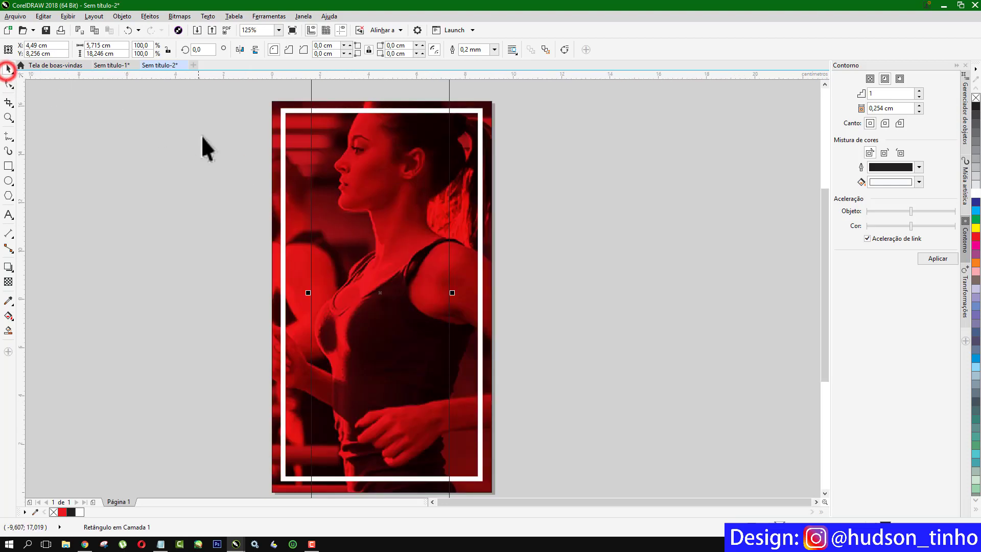
scroll(209, 145, down, 2)
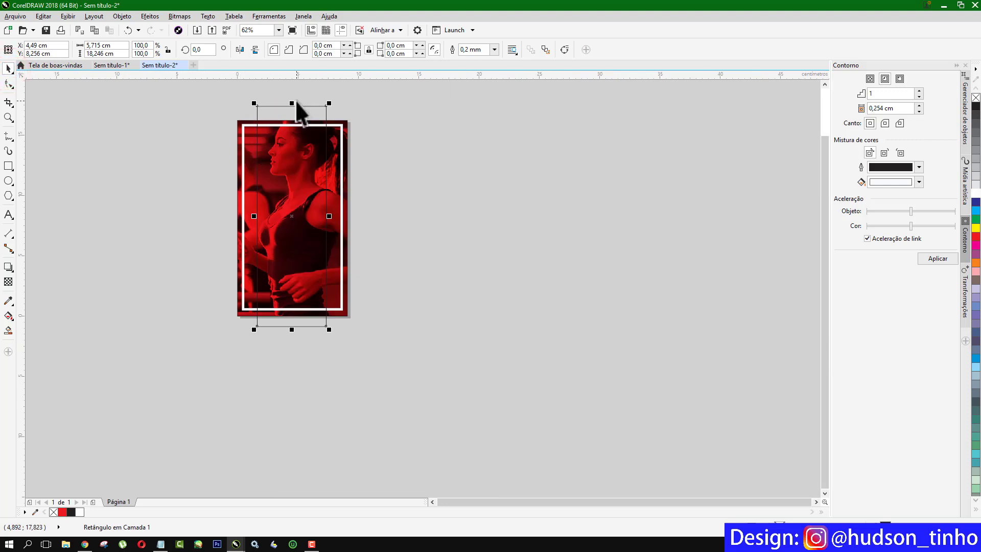
shift+click(338, 124)
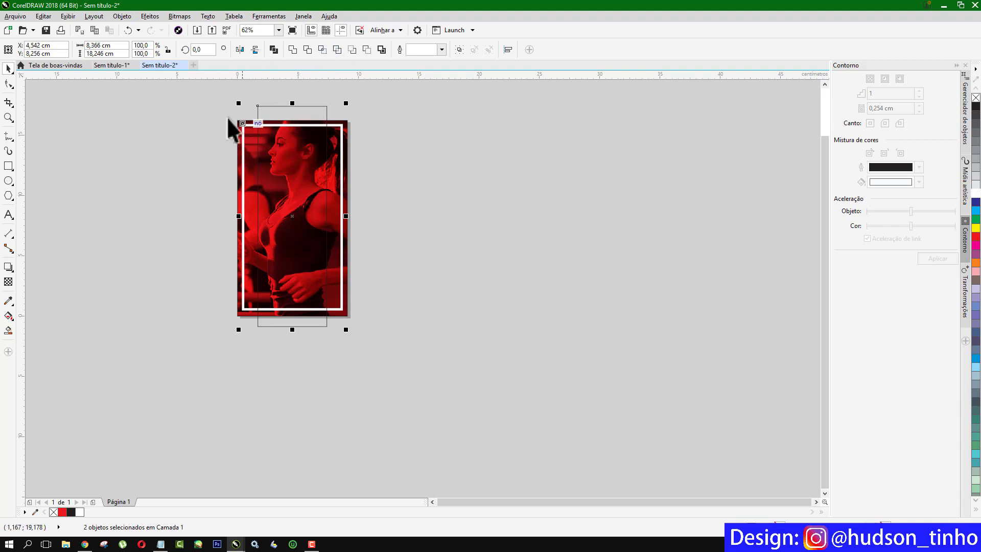
click(307, 50)
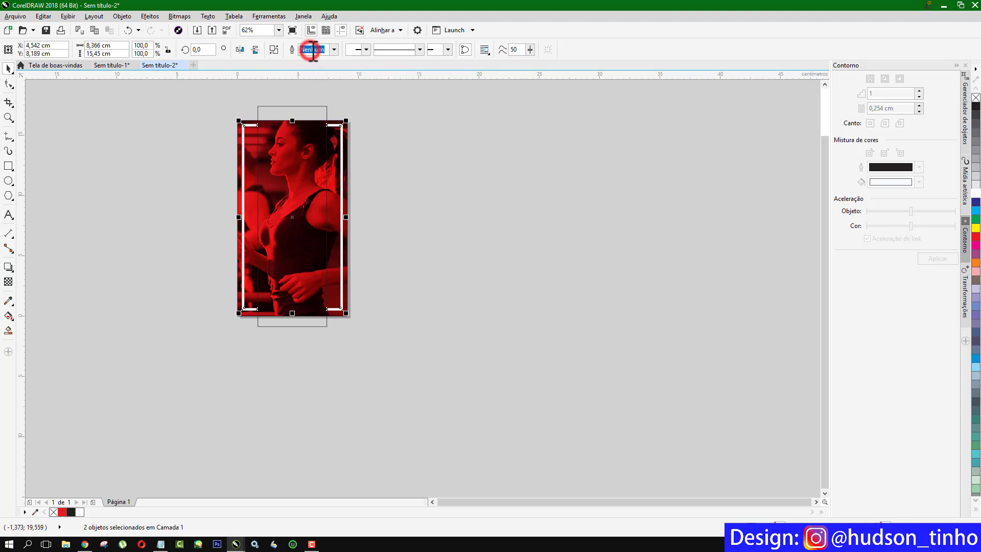
click(139, 111)
drag(291, 108, 478, 138)
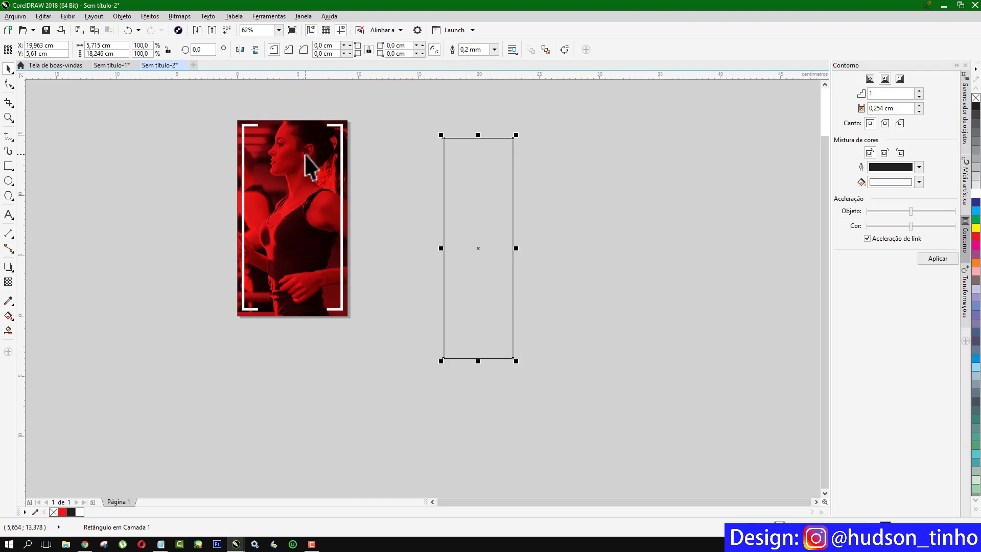
key(Delete)
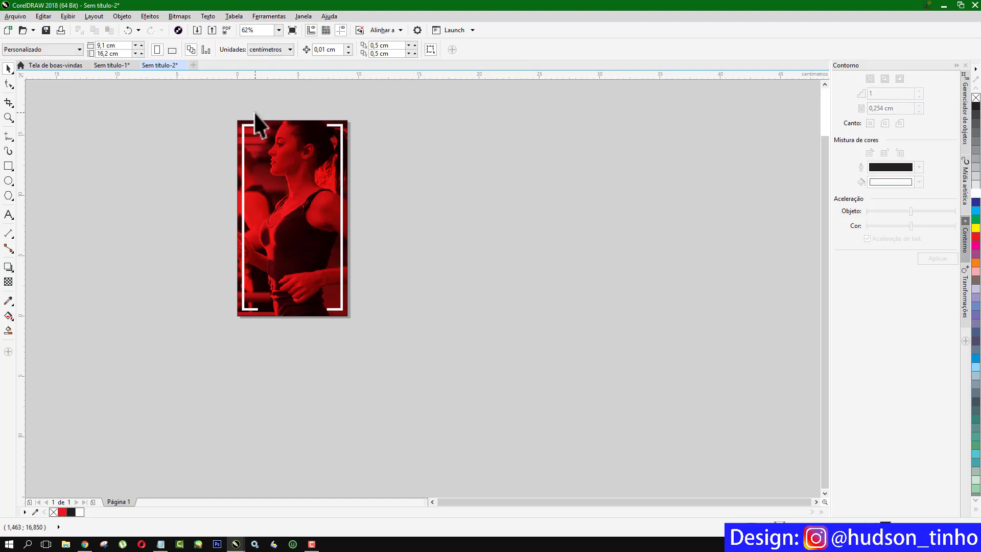
key(shift+F4)
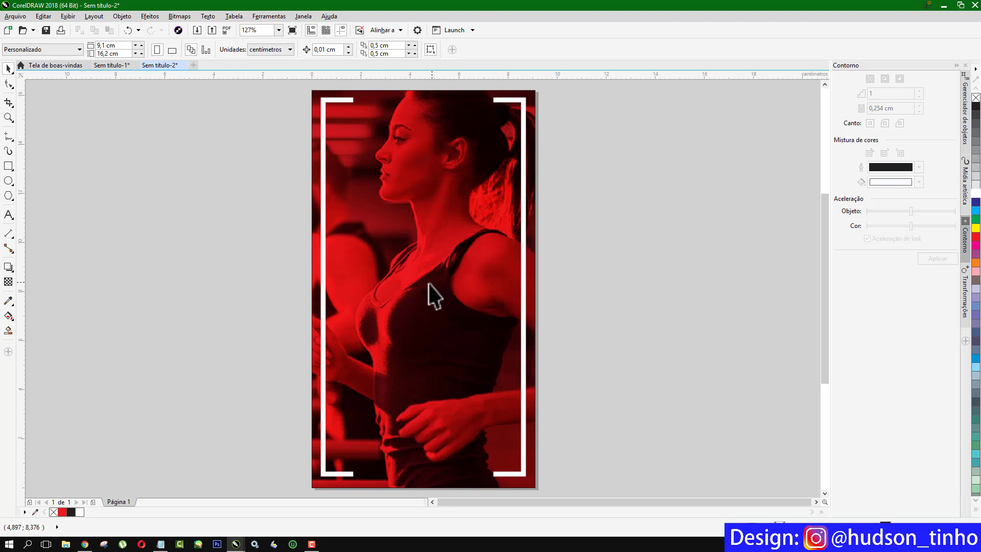
Copy the motivational phrase from Notepad.
click(8, 215)
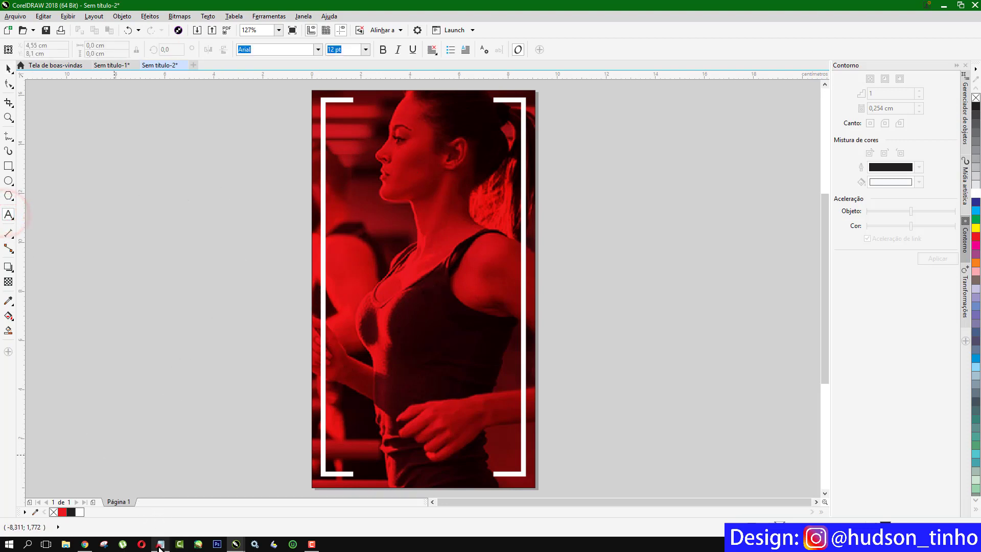
click(160, 544)
key(ctrl+a)
key(ctrl+c)
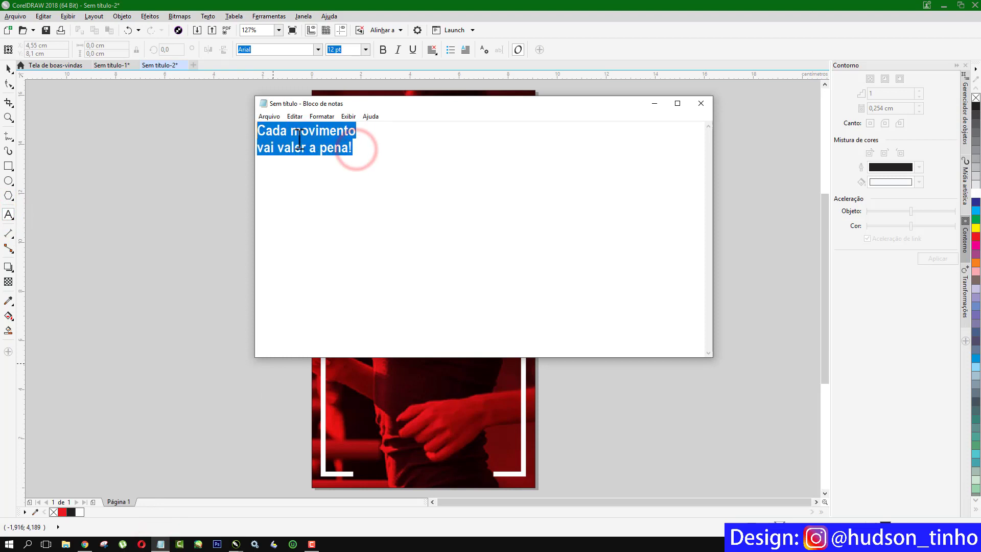
right_click(296, 139)
click(168, 171)
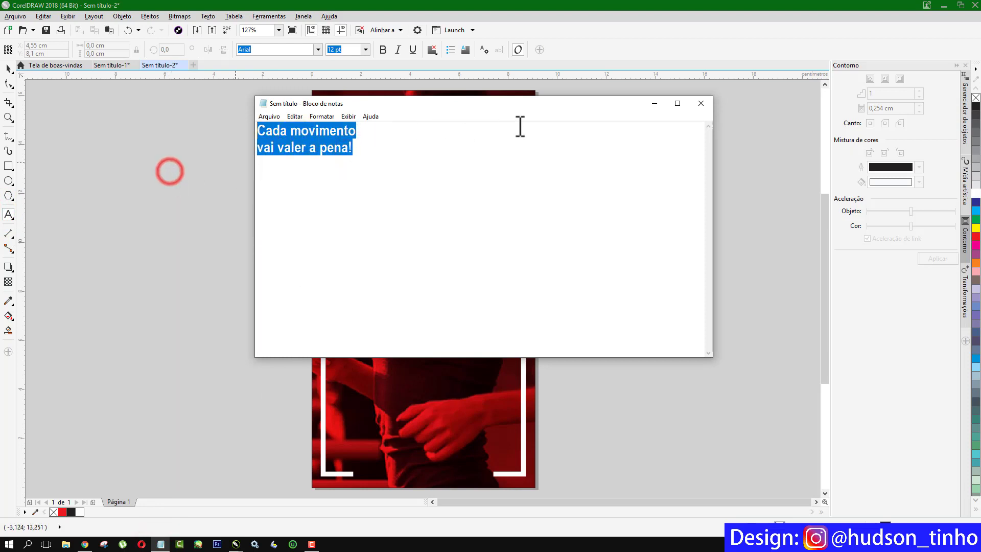
click(654, 103)
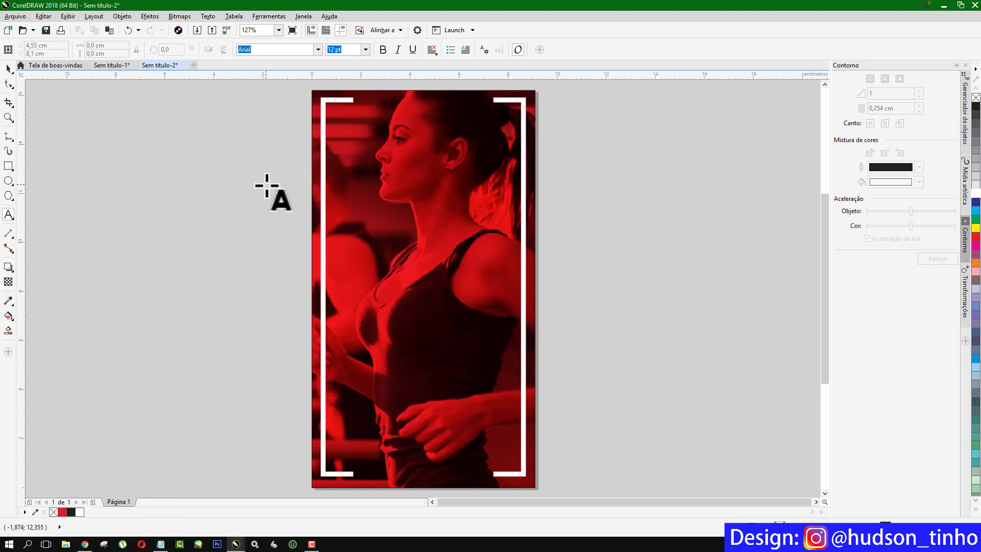
Paste the phrase as 24 pt Arial text with line breaks before 'movimento' and 'a pena!'.
click(219, 196)
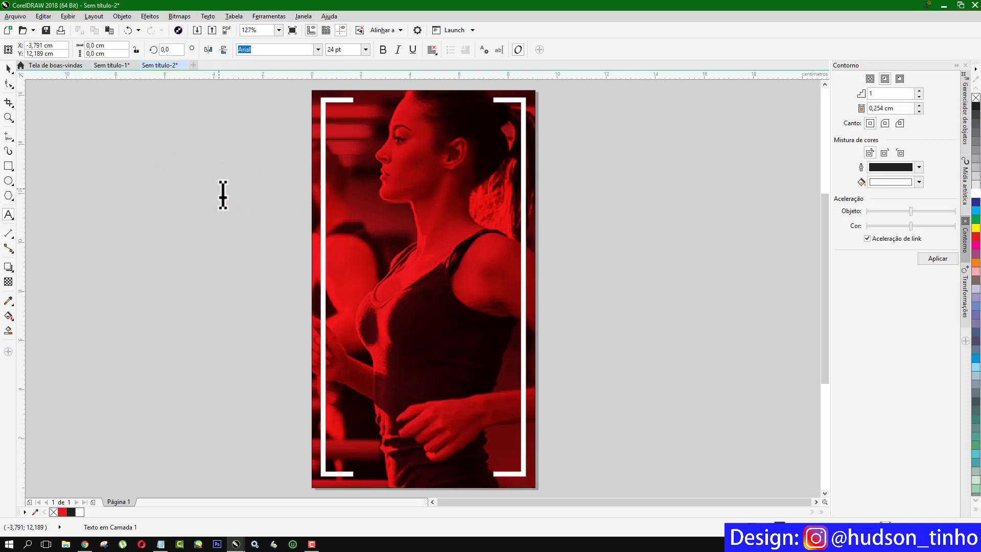
key(ctrl+v)
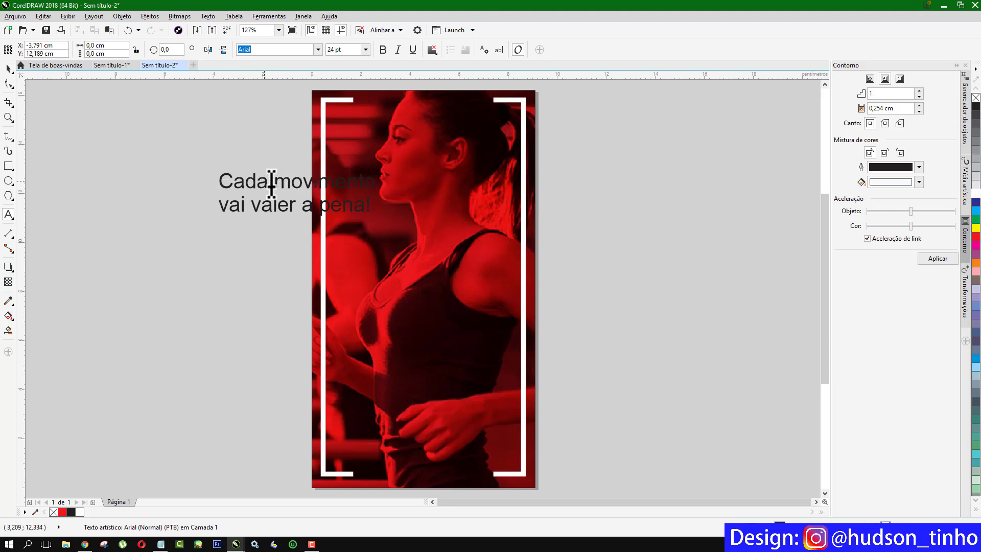
click(273, 174)
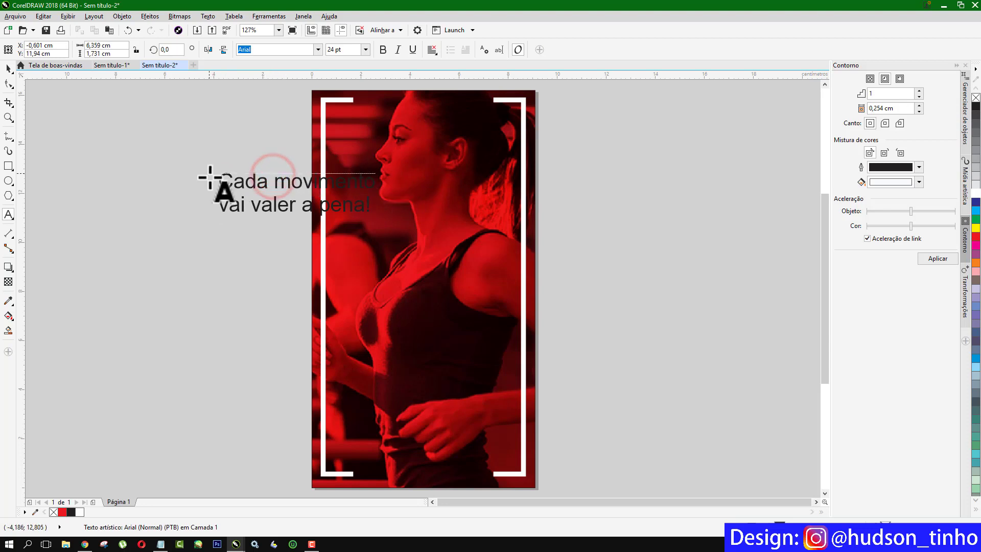
key(Return)
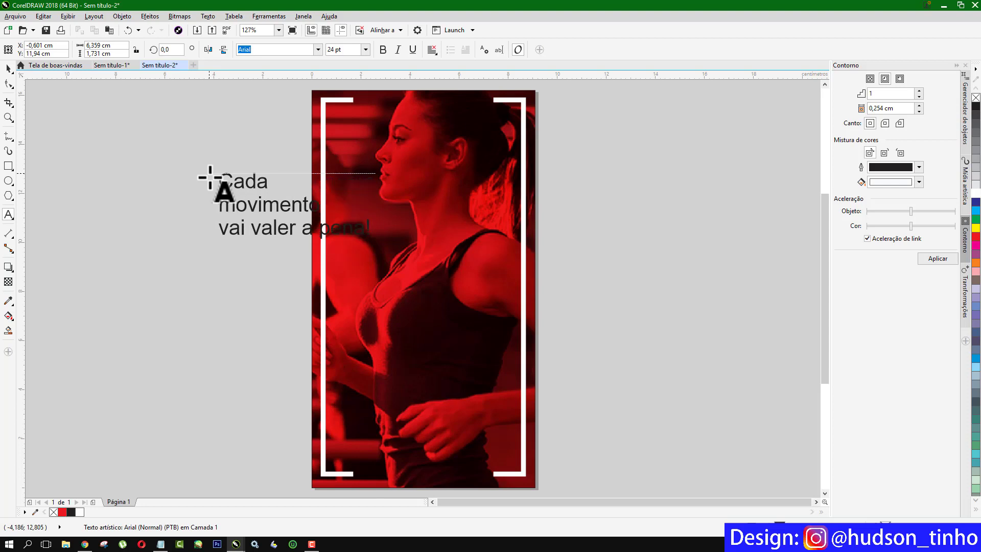
click(301, 228)
key(Return)
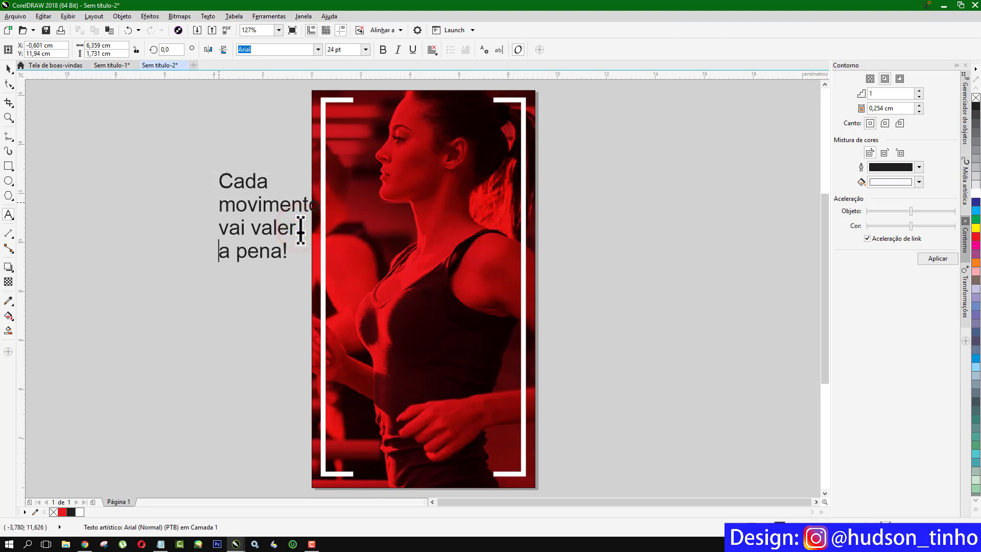
click(8, 71)
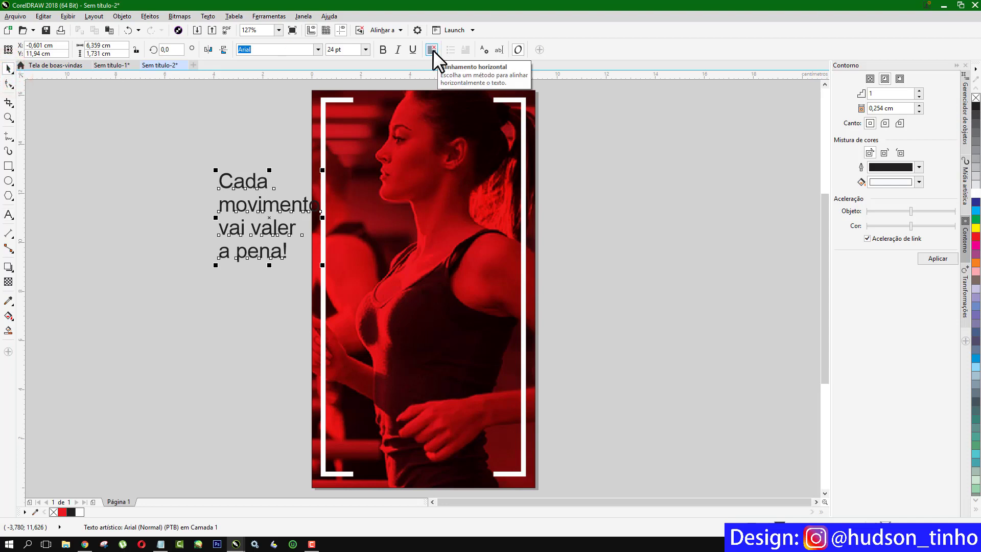
Centre-align the four lines of motivational text and nudge the block up and left.
click(433, 51)
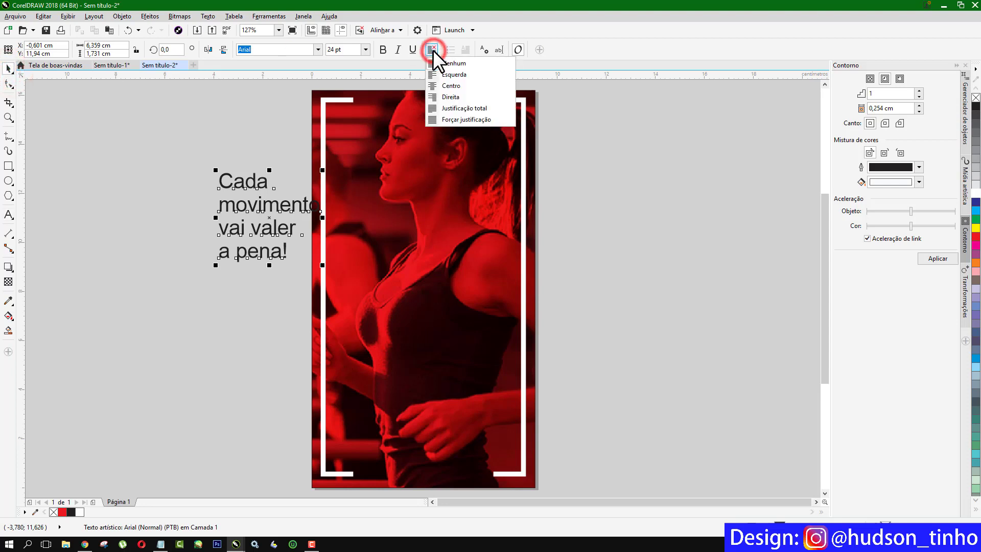
click(452, 86)
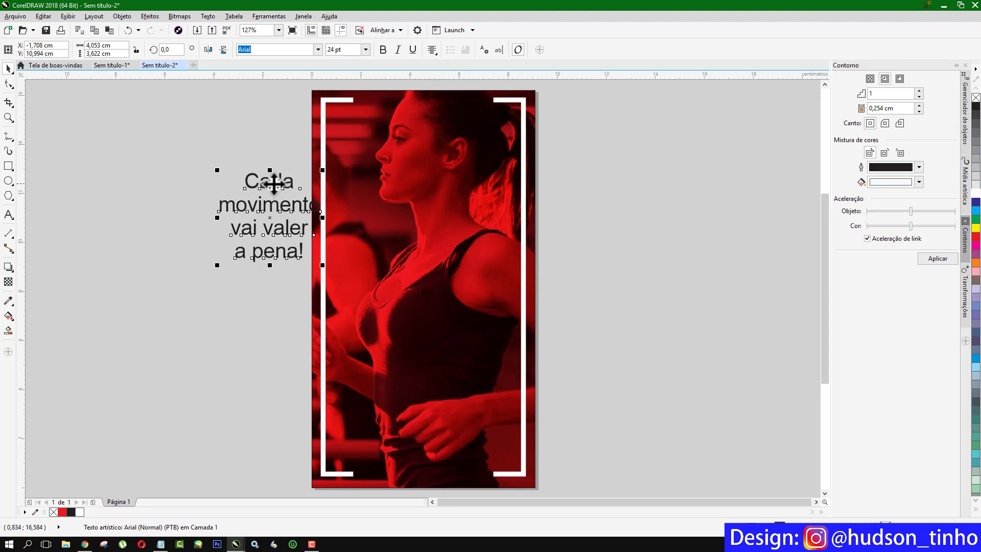
drag(275, 183, 257, 175)
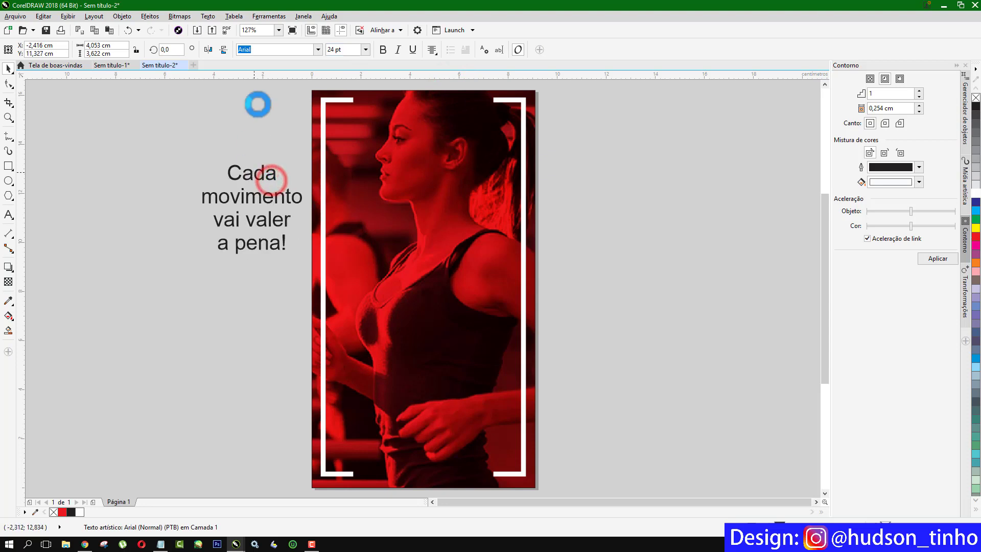
click(317, 49)
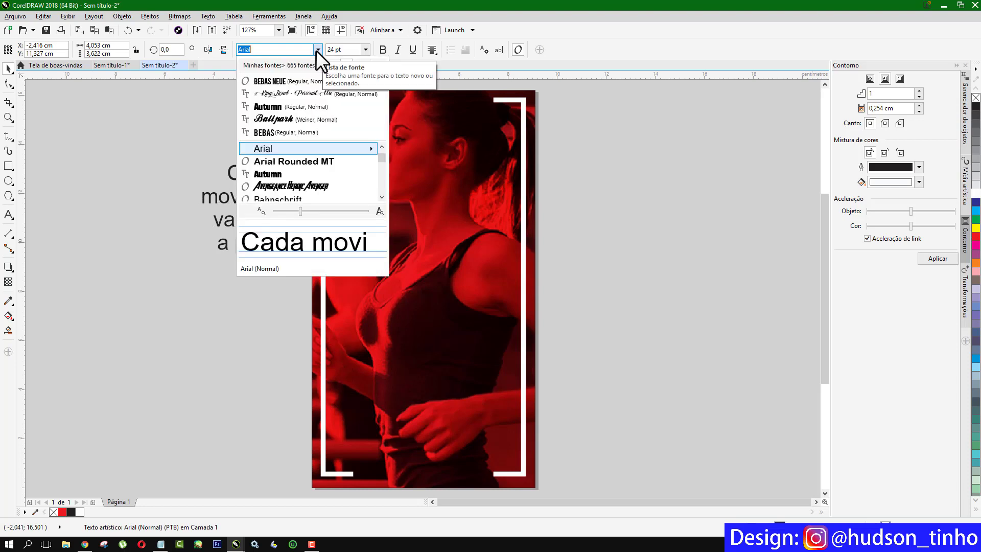
Set the phrase in Bebas Neue, enlarge it to about 48 pt, move it onto the photo and colour it white.
click(278, 80)
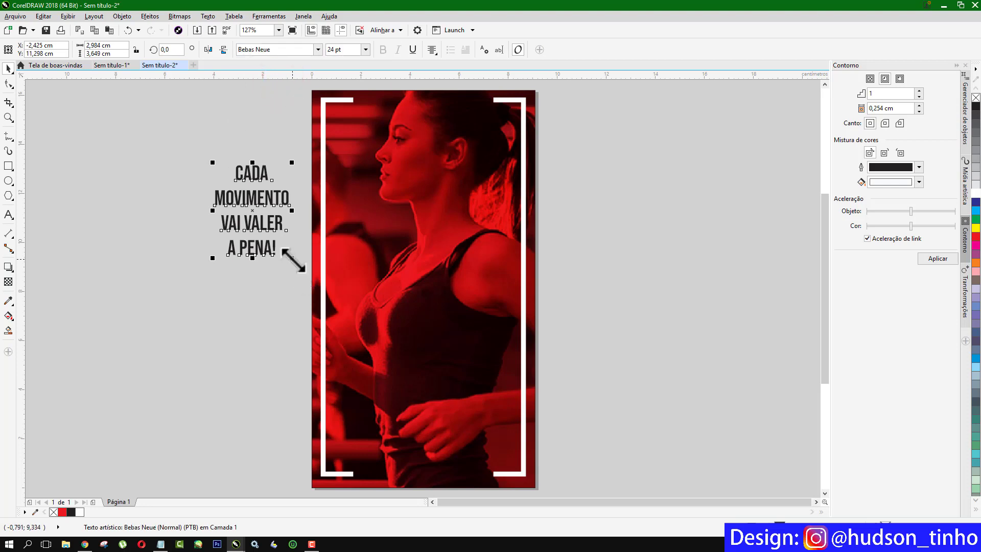
drag(295, 260, 404, 349)
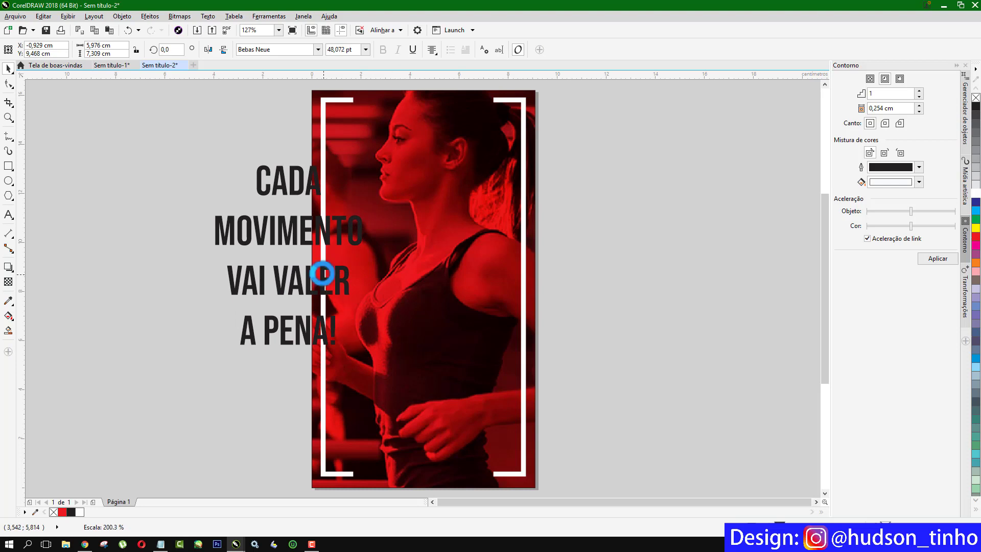
drag(322, 274, 436, 283)
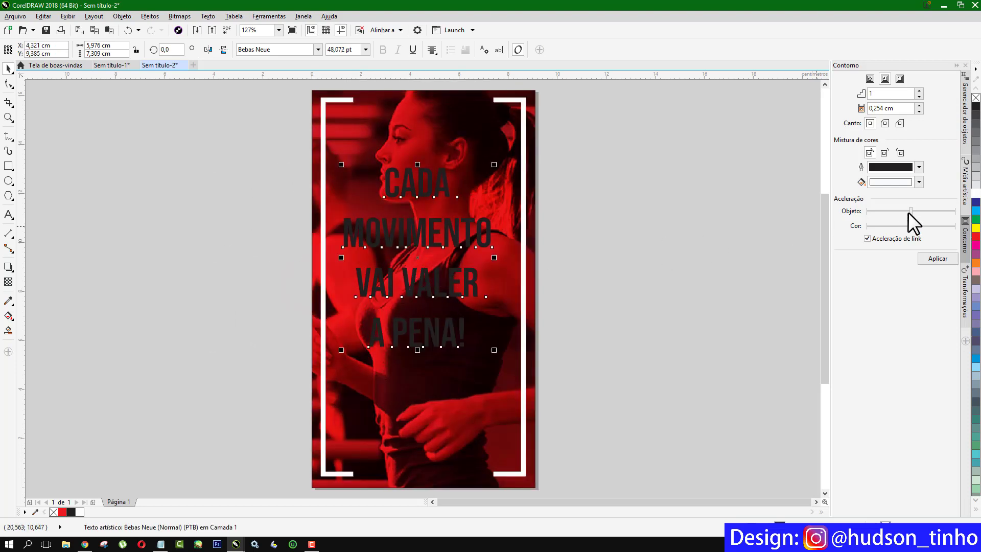
click(976, 193)
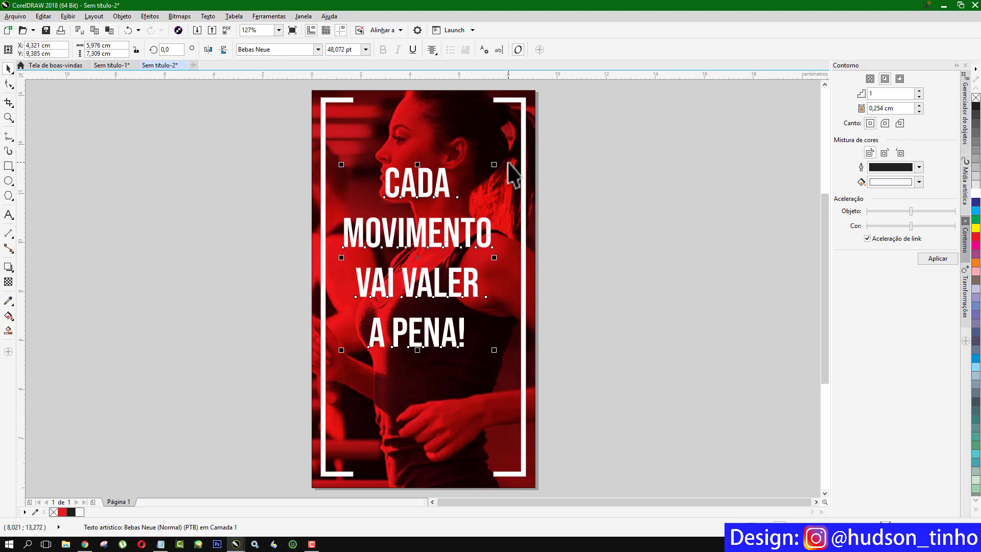
Enlarge the text block further and scale the A PENA! line up to span the frame's width.
drag(341, 164, 318, 141)
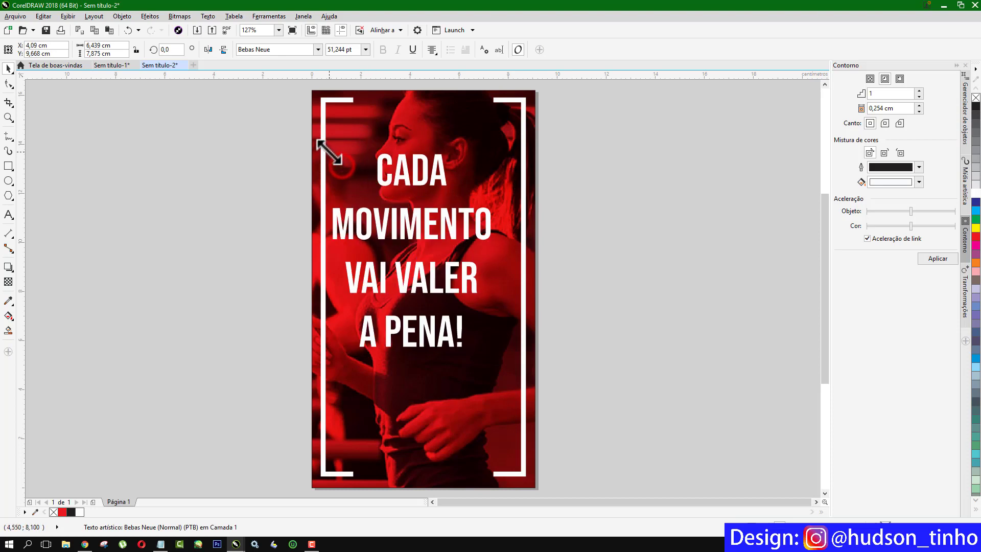
drag(503, 353, 512, 364)
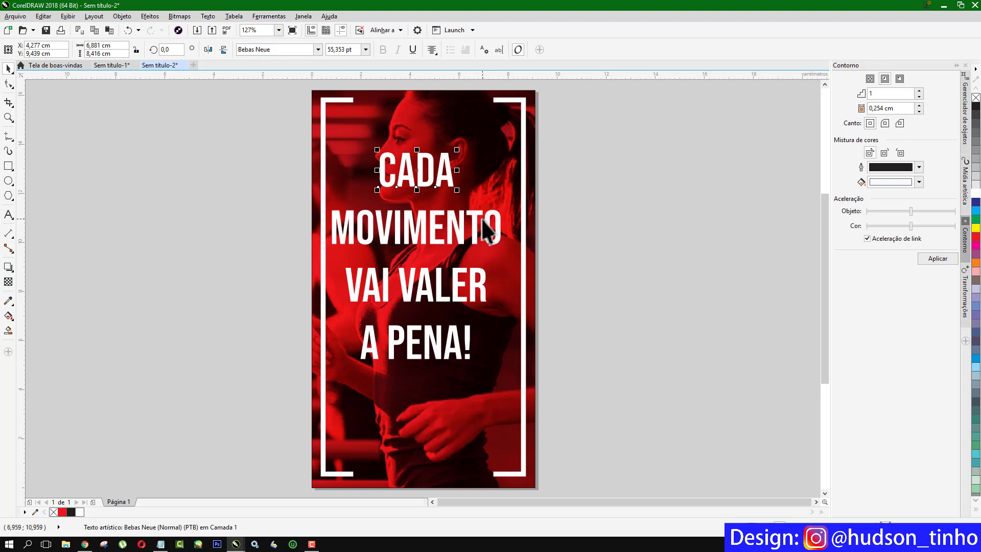
click(419, 231)
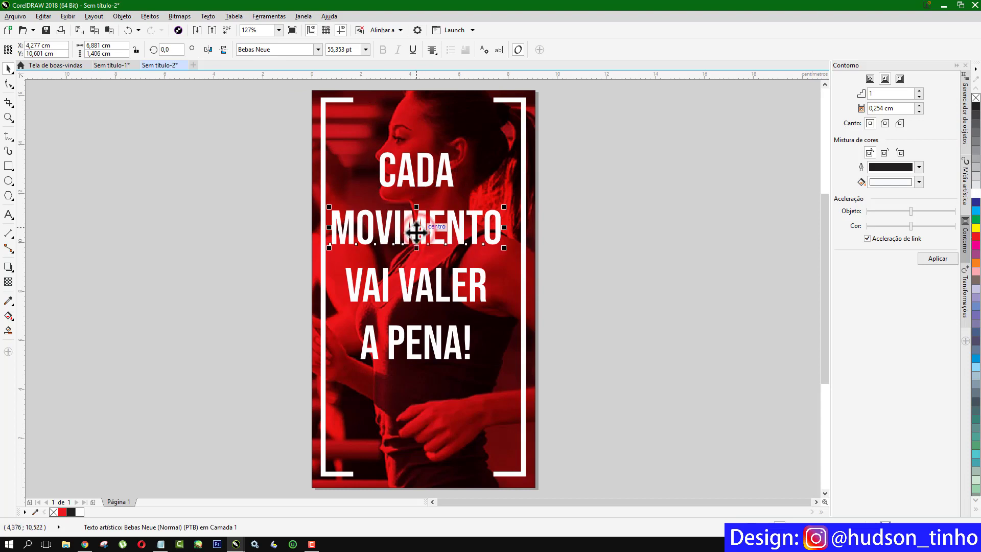
click(423, 284)
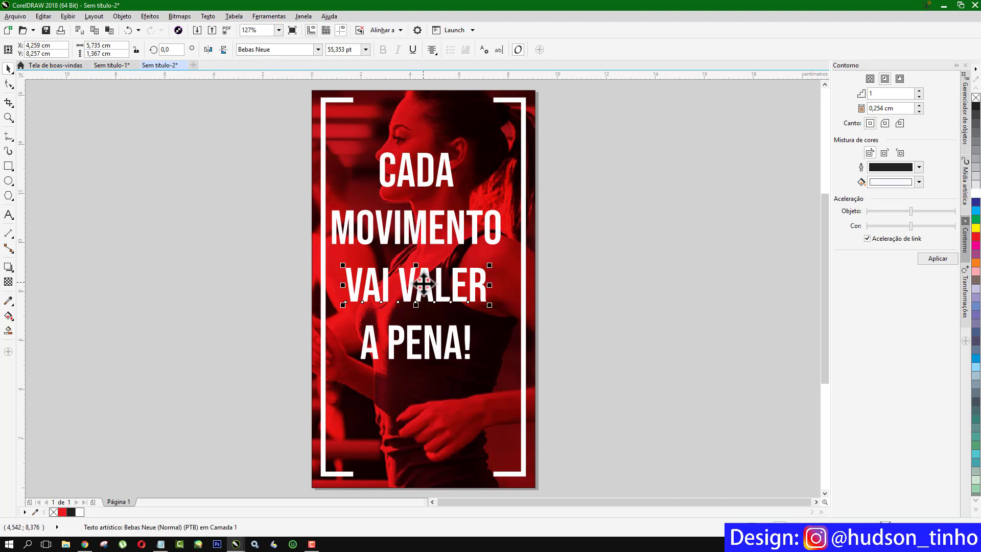
click(440, 351)
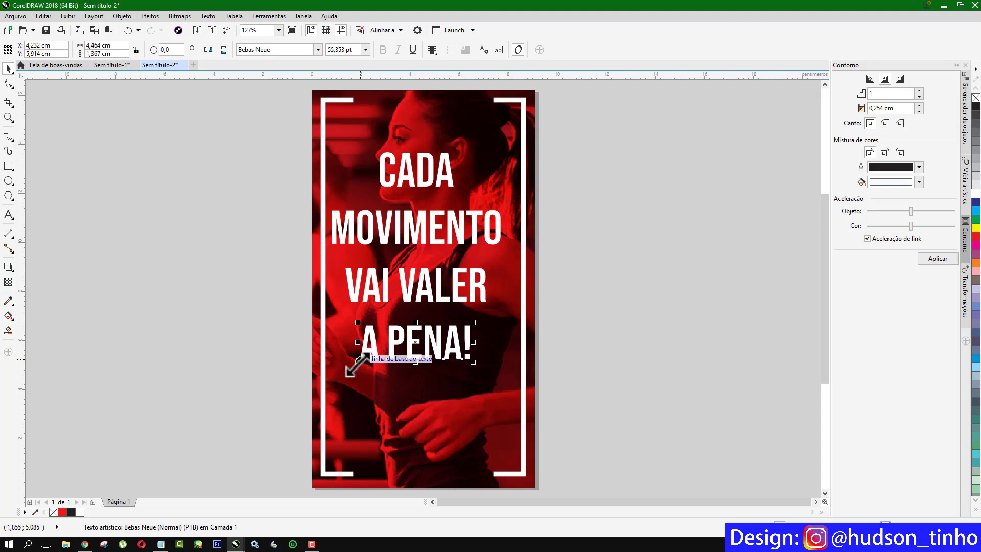
drag(359, 363, 331, 373)
drag(473, 370, 517, 401)
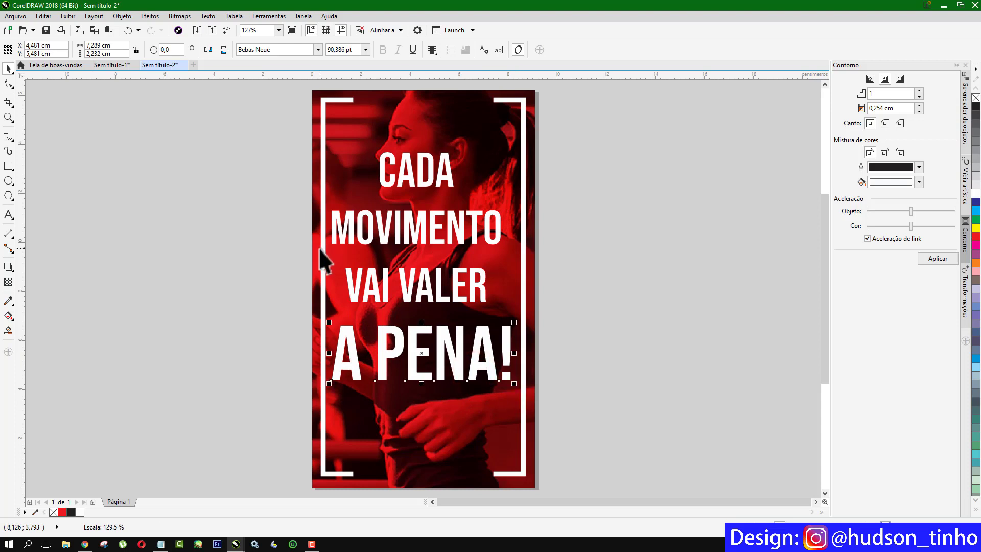
Scale the VAI VALER line down slightly to 50,522 pt.
click(243, 252)
click(410, 282)
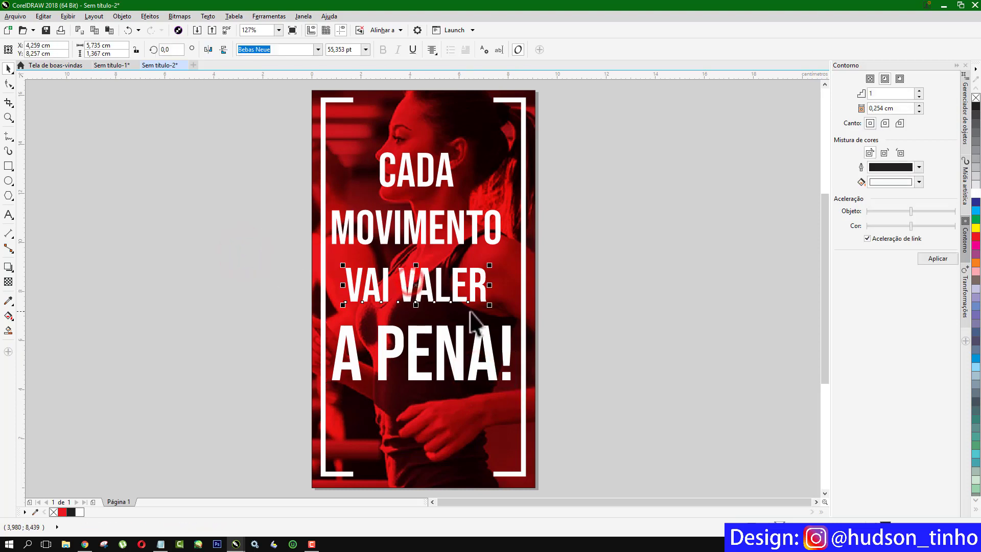
drag(490, 305, 439, 307)
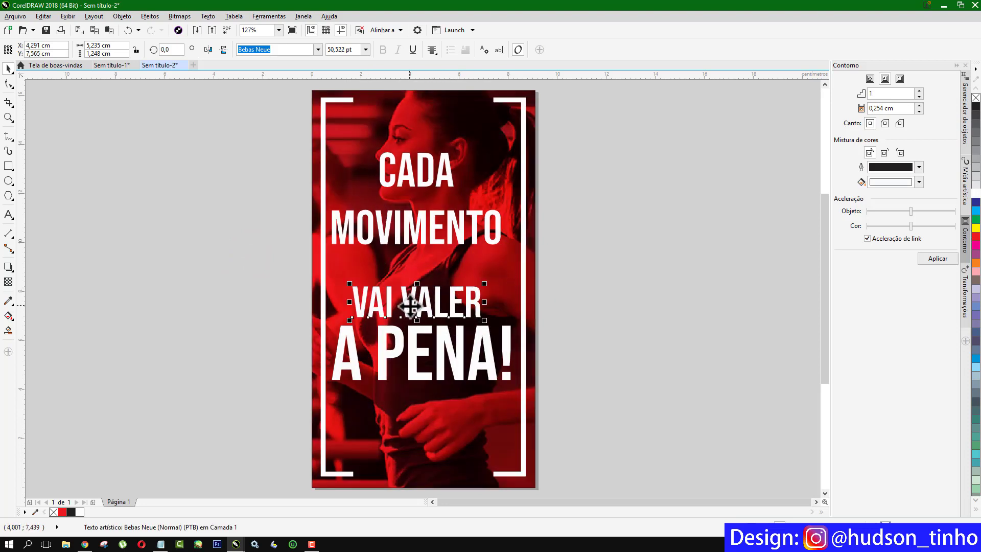
Set the vai valer line in Berlin Sans FB and adjust its position.
click(319, 49)
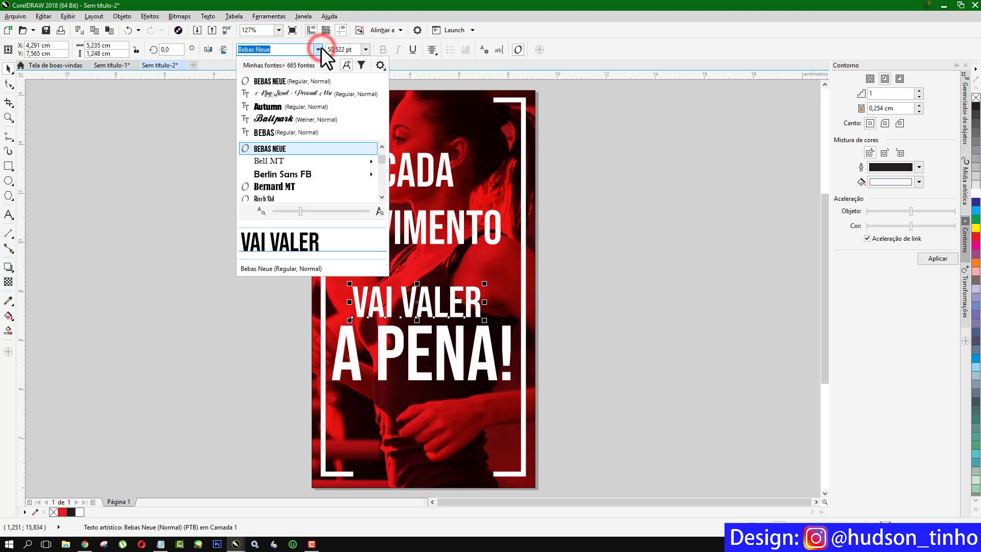
click(287, 173)
mouse_move(428, 307)
mouse_down()
mouse_move(435, 301)
mouse_move(434, 317)
mouse_move(429, 292)
mouse_move(425, 307)
mouse_up()
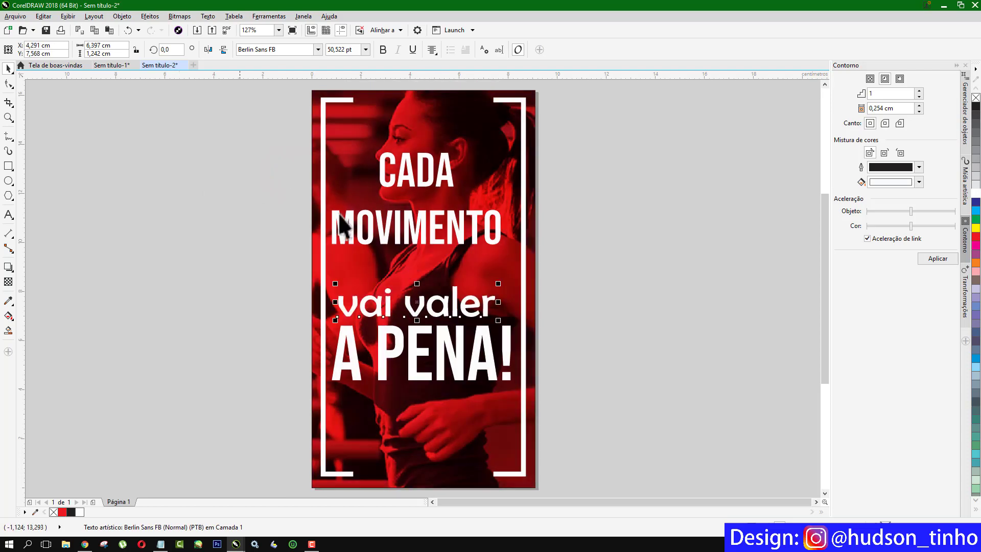
Set movimento in Birch Std, enlarge it to about 70 pt, and move CADA down just above it.
click(403, 236)
click(320, 47)
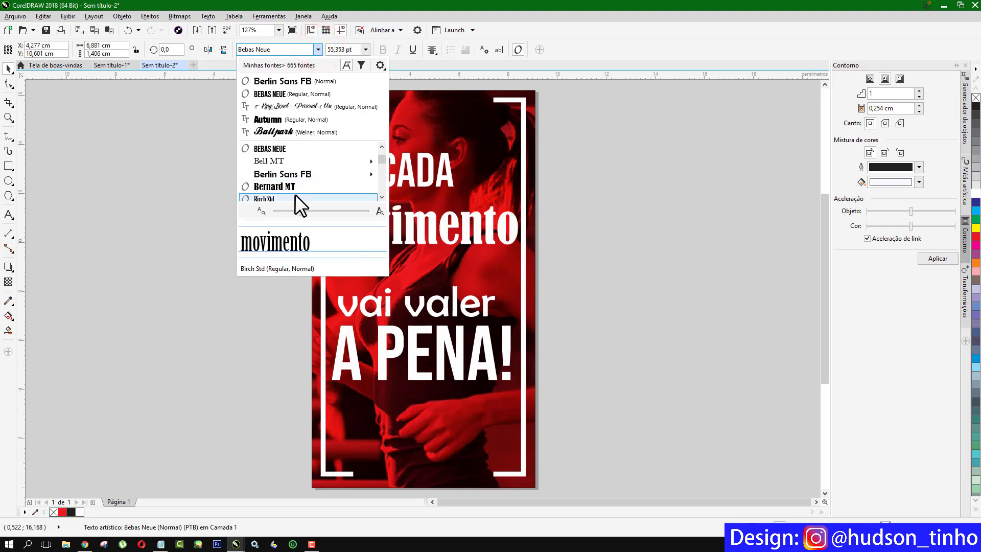
click(278, 198)
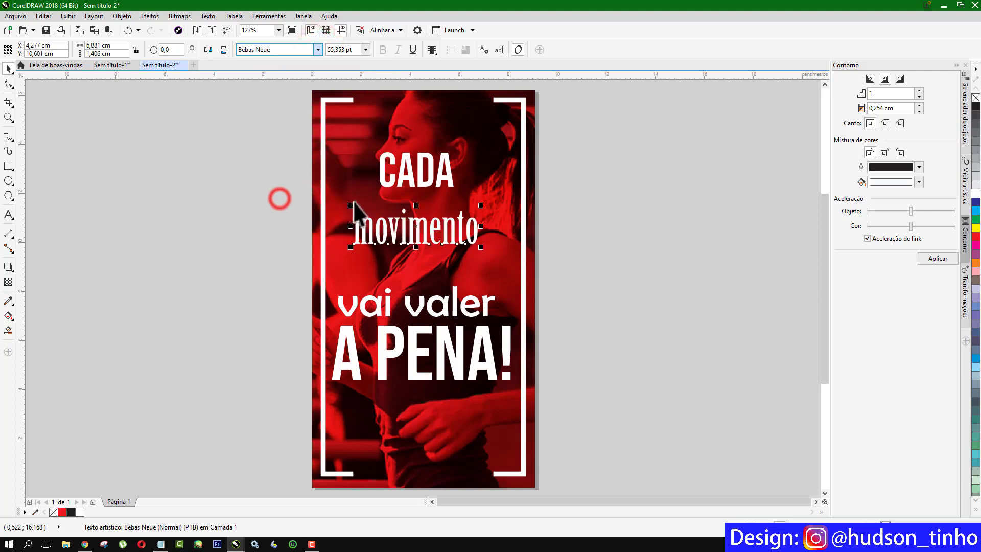
drag(500, 258, 456, 261)
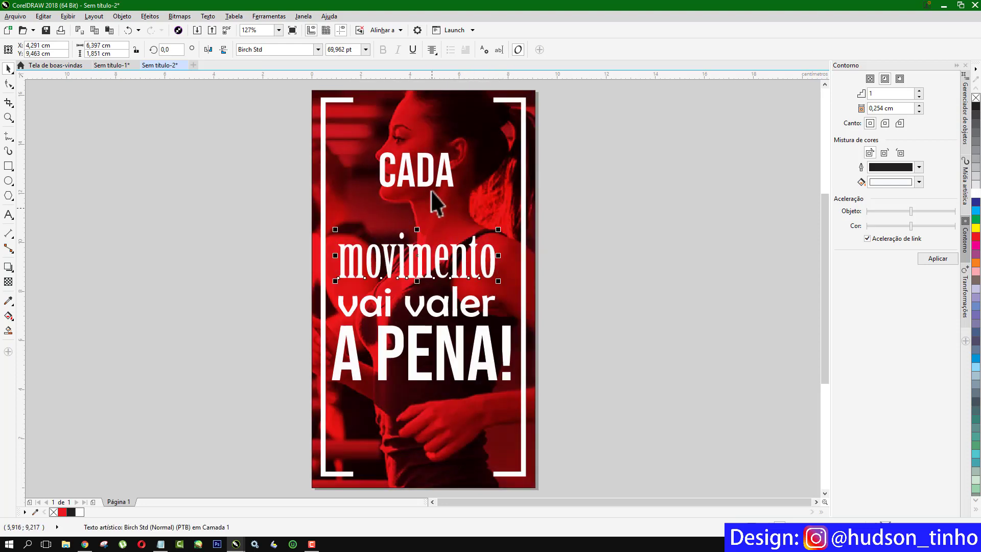
drag(432, 183, 437, 229)
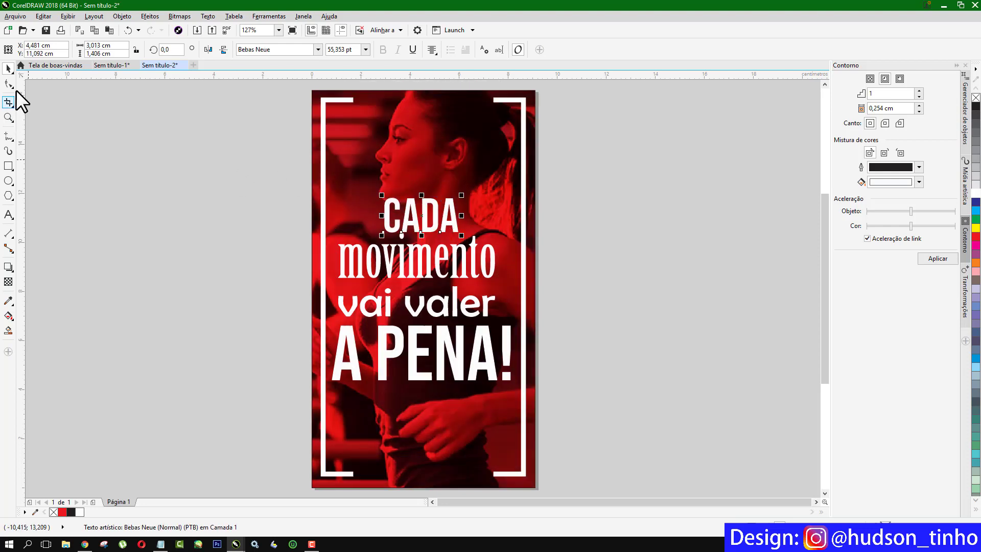
Group the four text lines and centre the group horizontally on the background photo.
drag(256, 153, 593, 409)
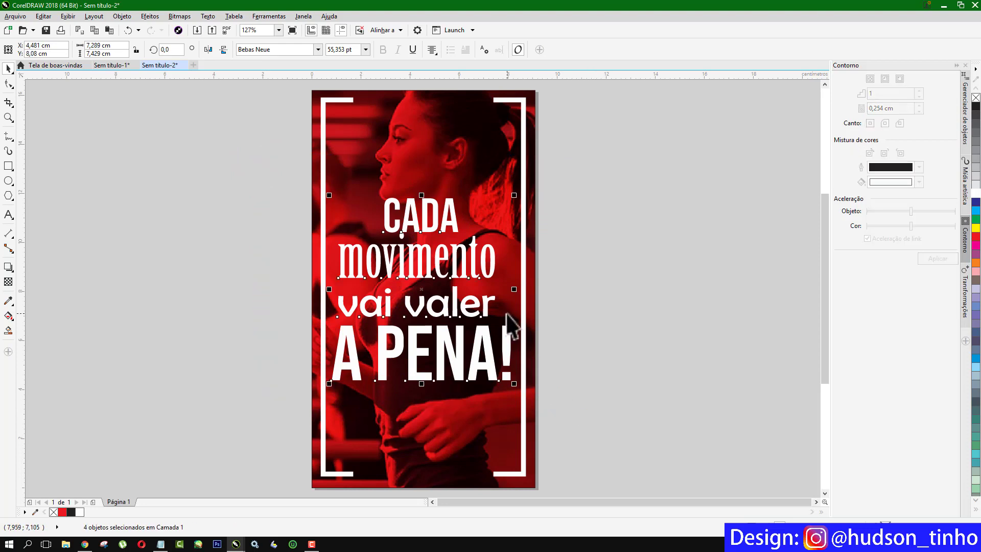
key(ctrl+g)
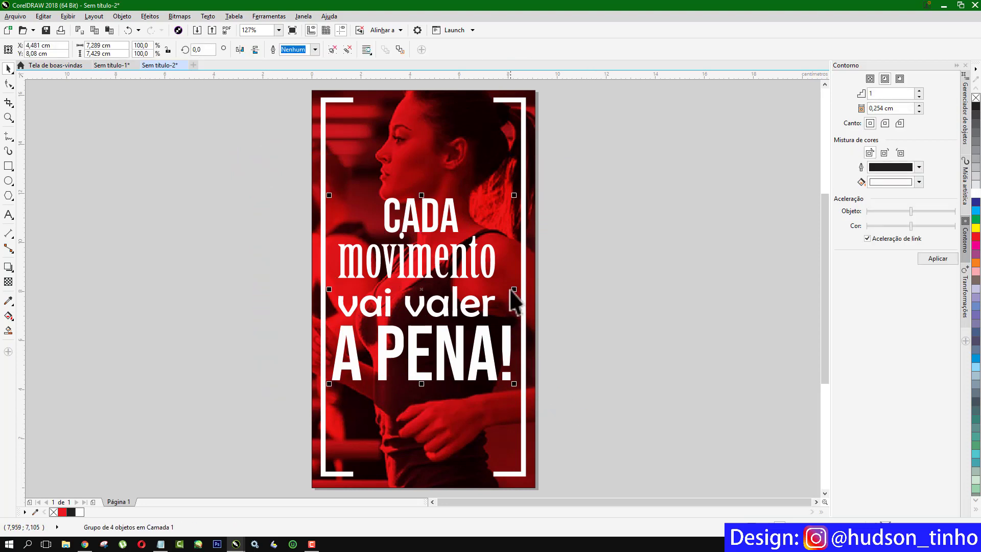
shift+click(439, 128)
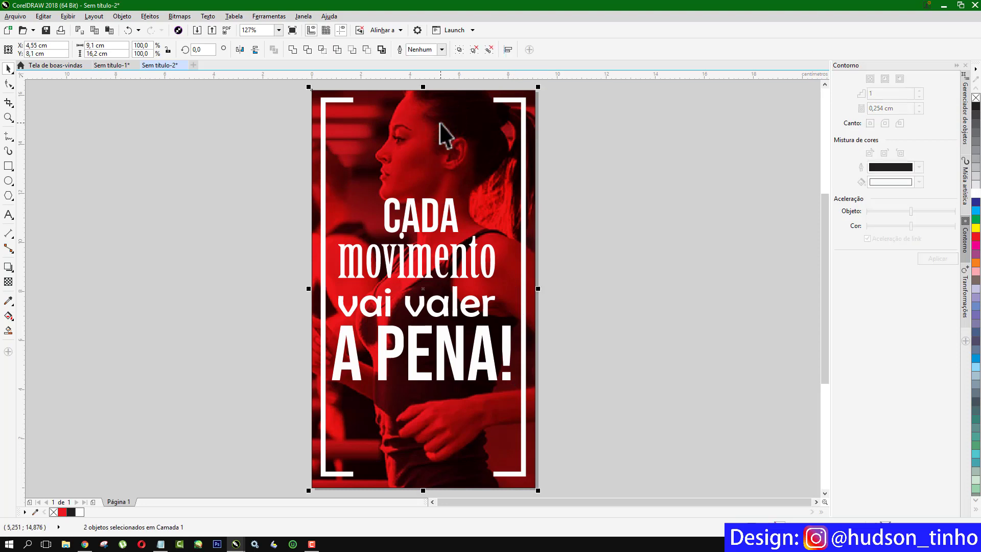
key(c)
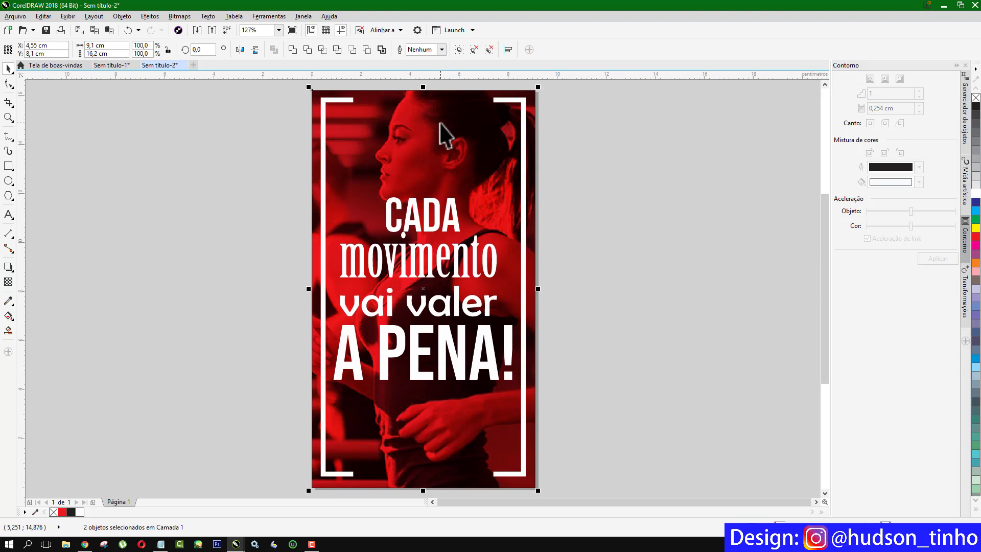
click(237, 164)
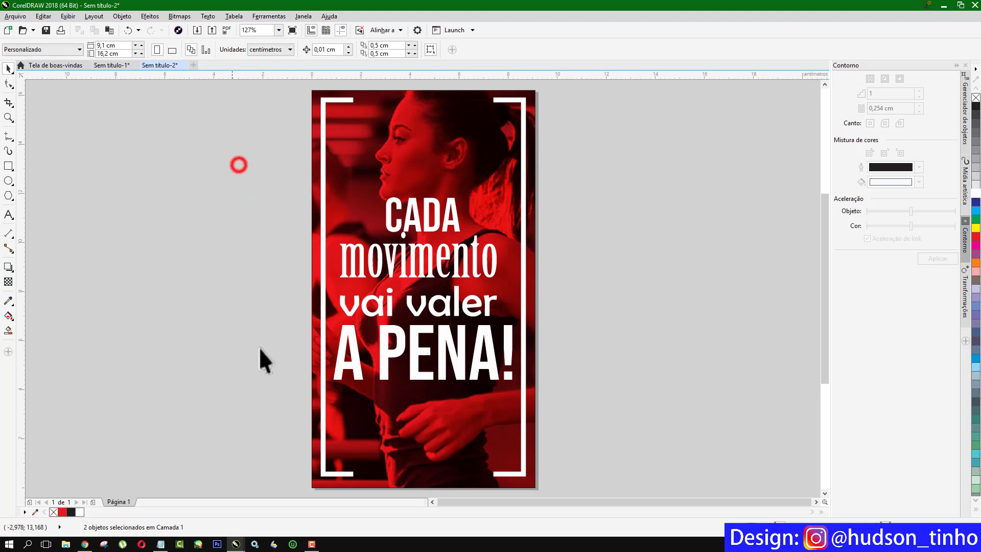
Add a new Arial text object beside the page containing the Instagram handle.
drag(821, 262, 821, 285)
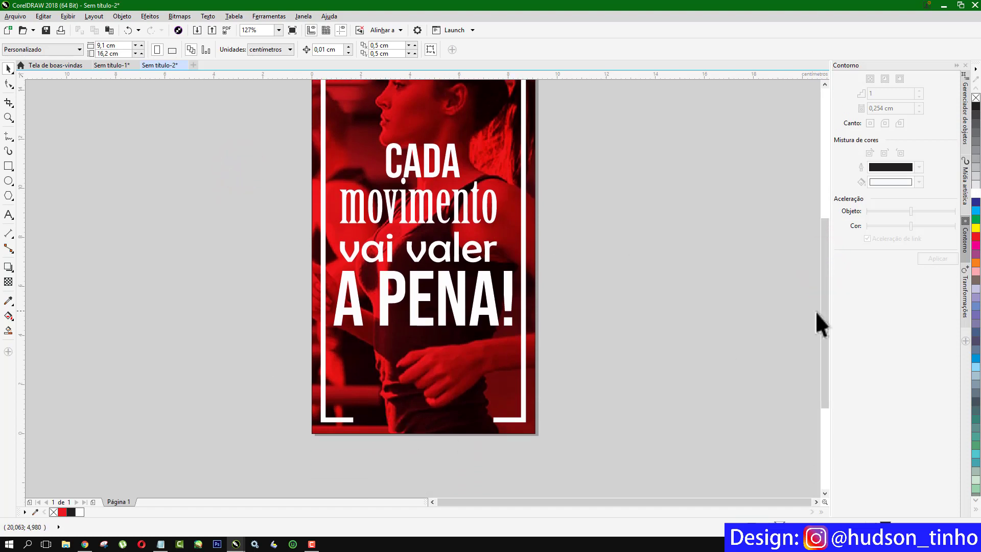
drag(821, 312, 822, 305)
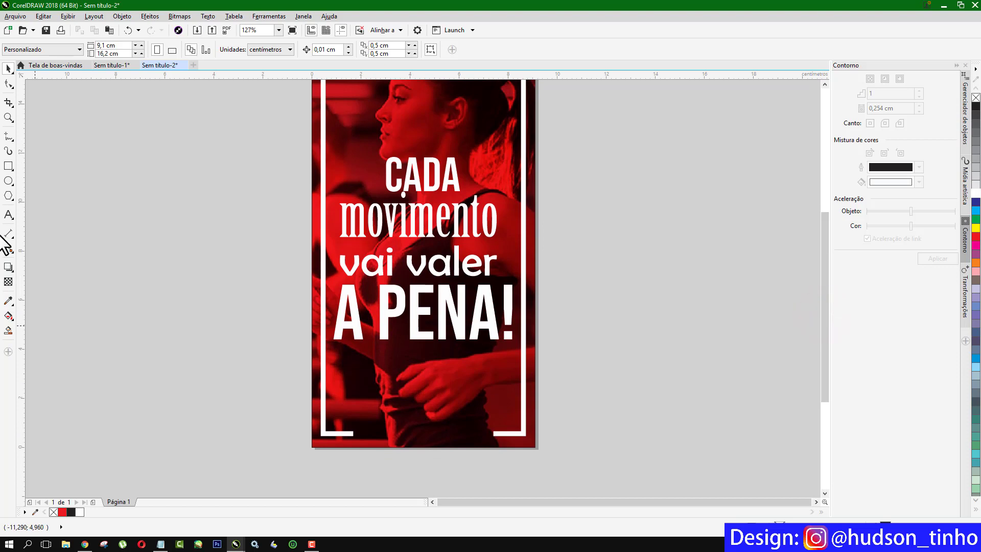
click(9, 215)
click(226, 401)
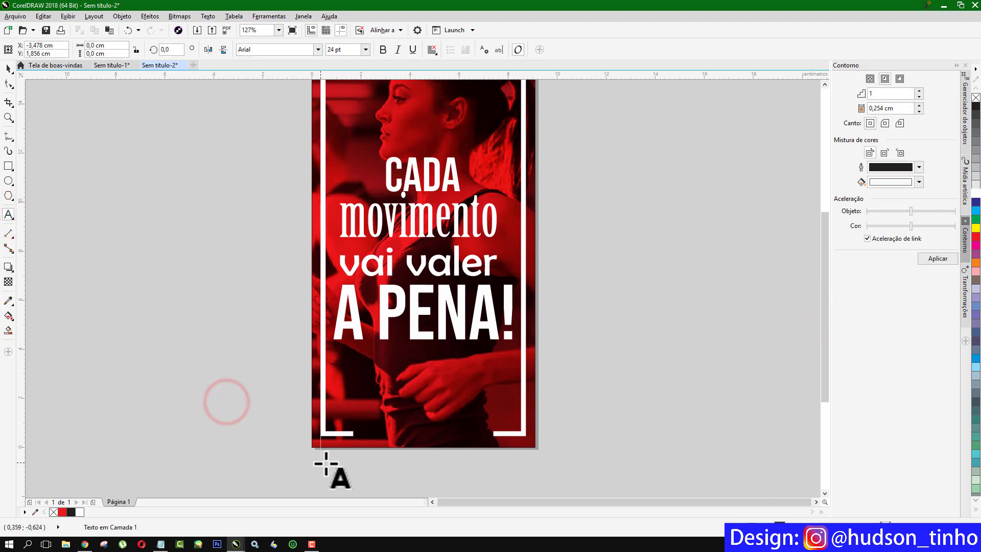
text(@)
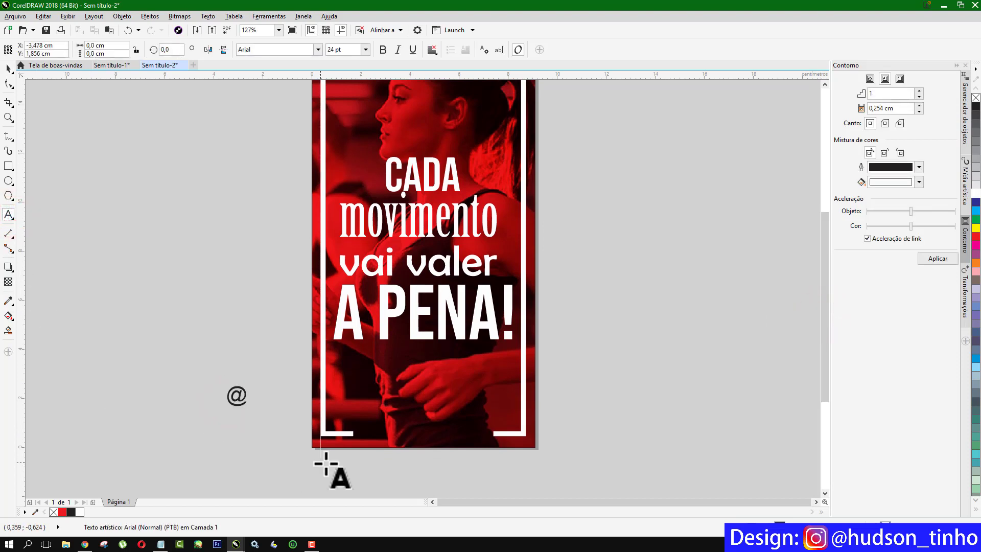
text(hudson_tinho)
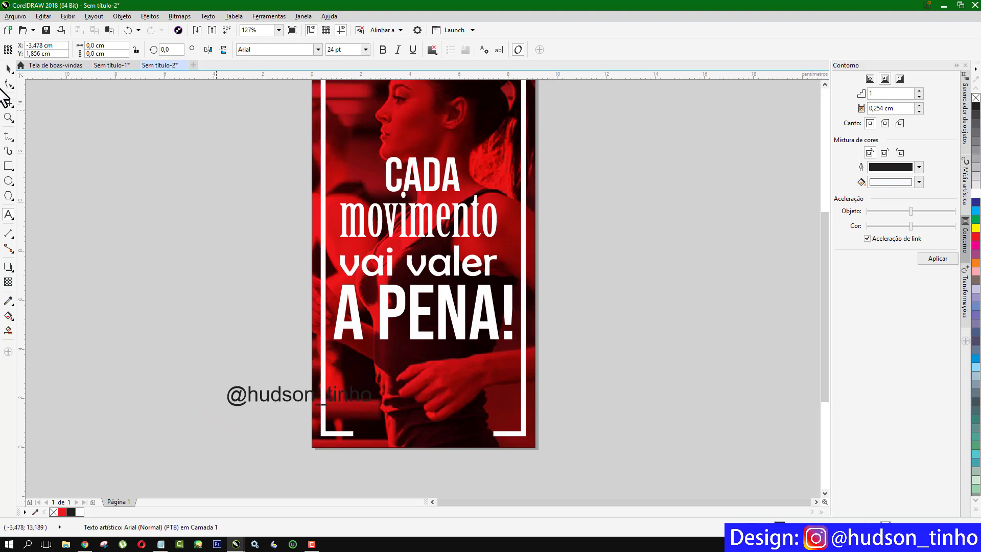
click(8, 68)
Colour the handle text white and place it along the poster's bottom edge.
drag(274, 396, 223, 390)
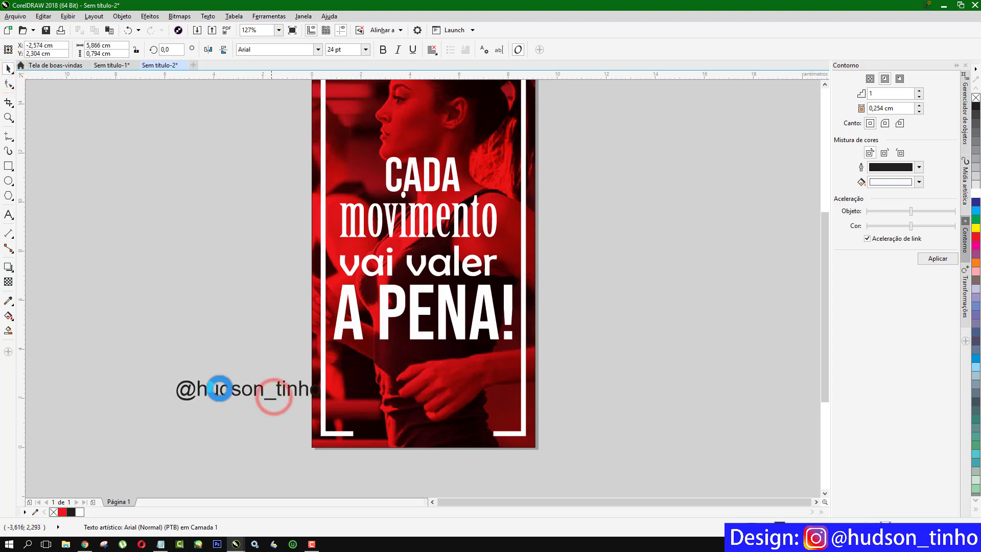
click(973, 190)
drag(244, 389, 425, 430)
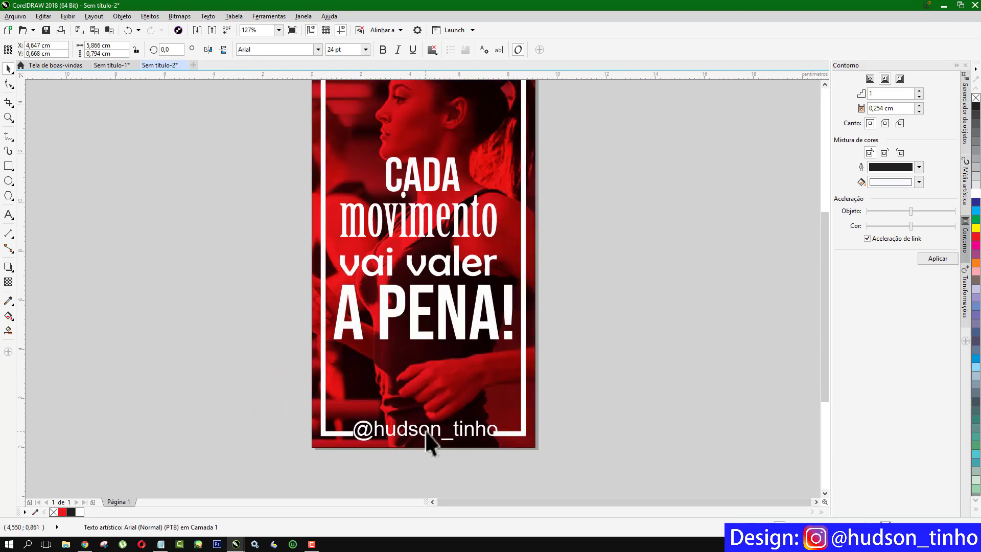
Shrink the handle to about 18 pt, make it bold, and centre it horizontally on the photo.
scroll(500, 435, up, 3)
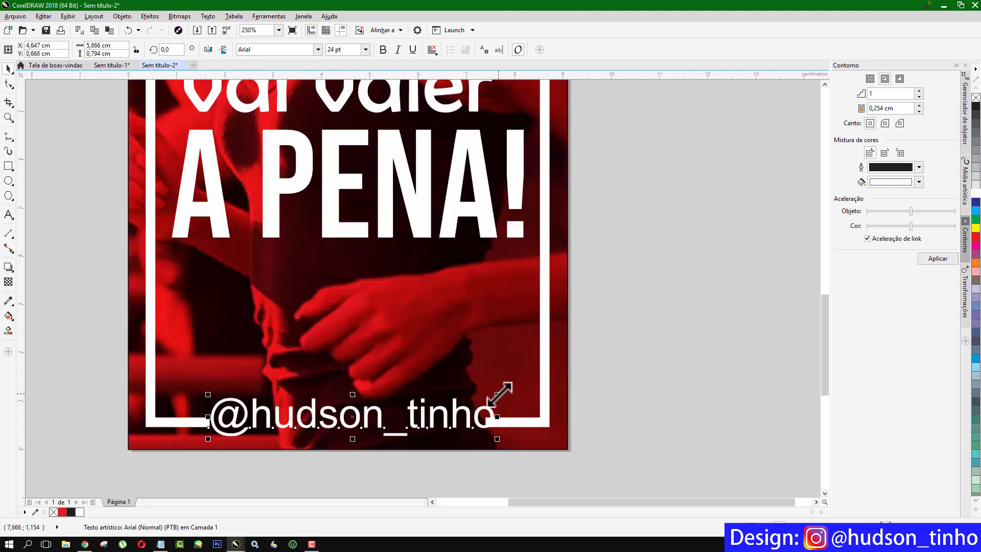
drag(498, 394, 486, 396)
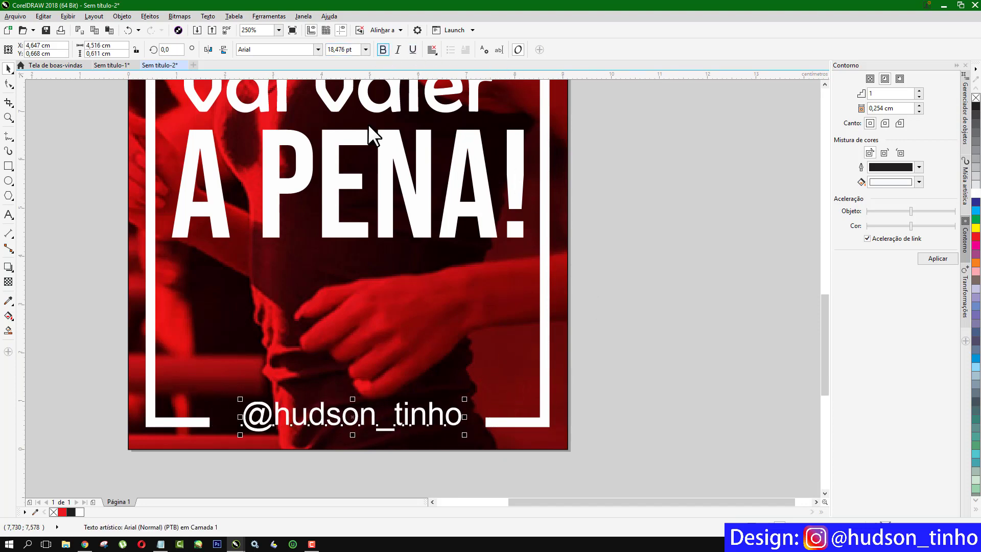
click(381, 48)
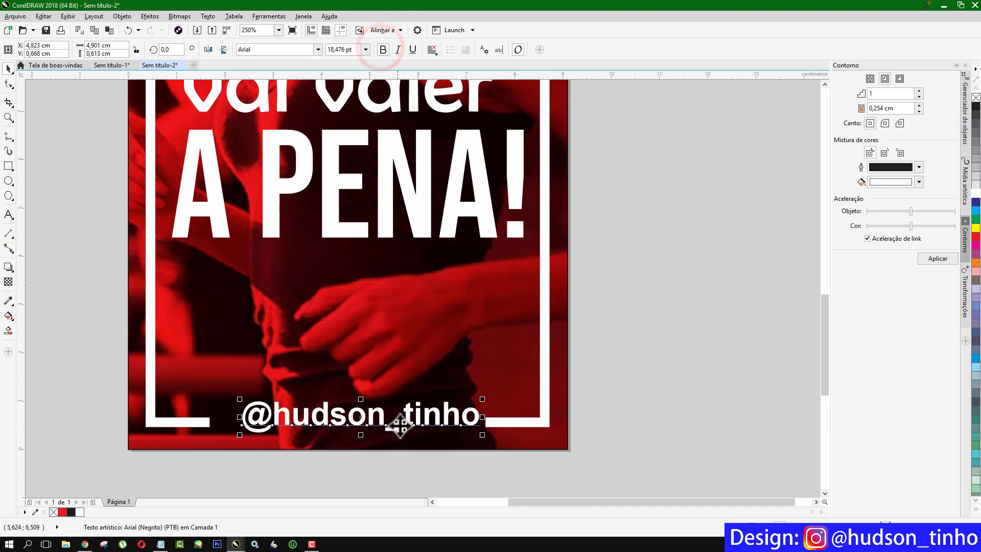
click(430, 336)
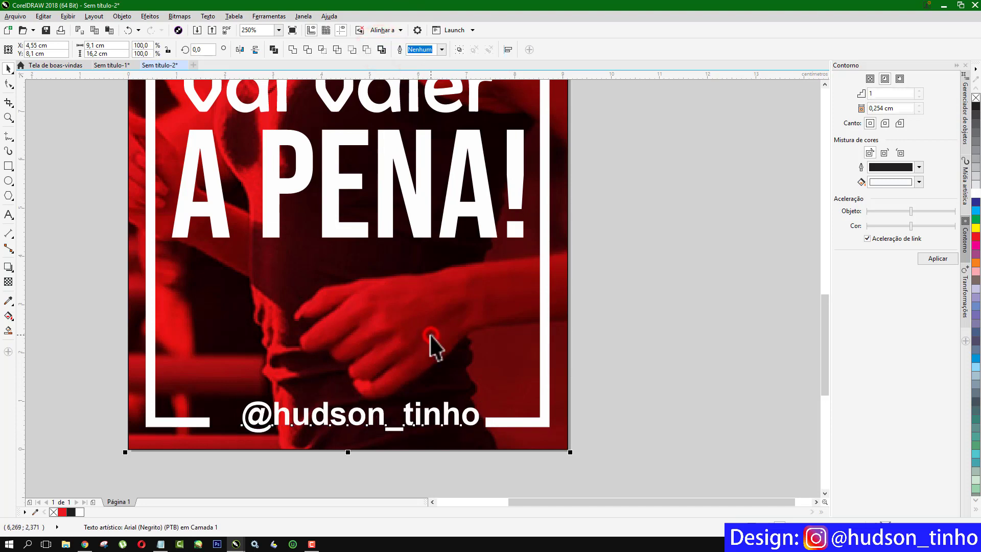
key(c)
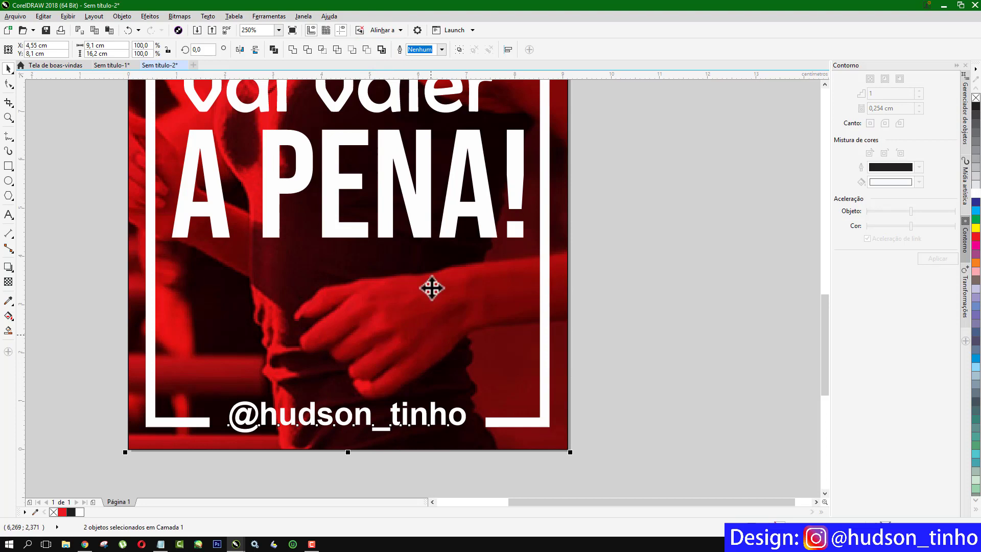
click(615, 223)
scroll(593, 258, down, 5)
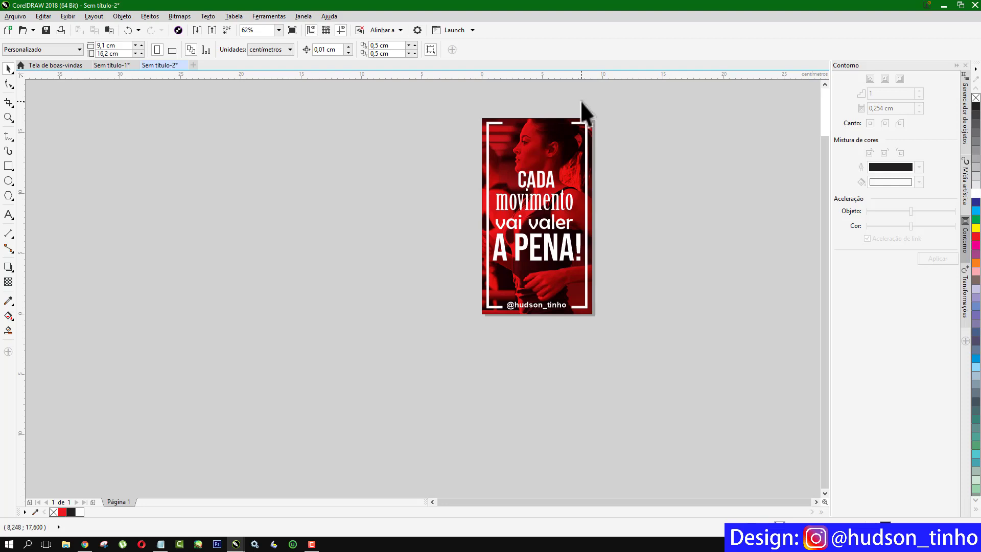
scroll(580, 100, up, 3)
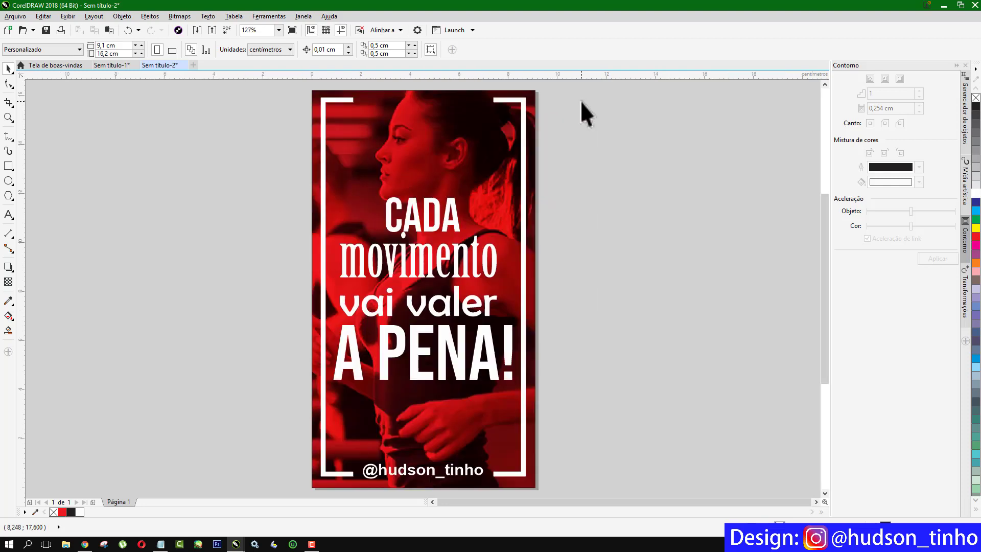